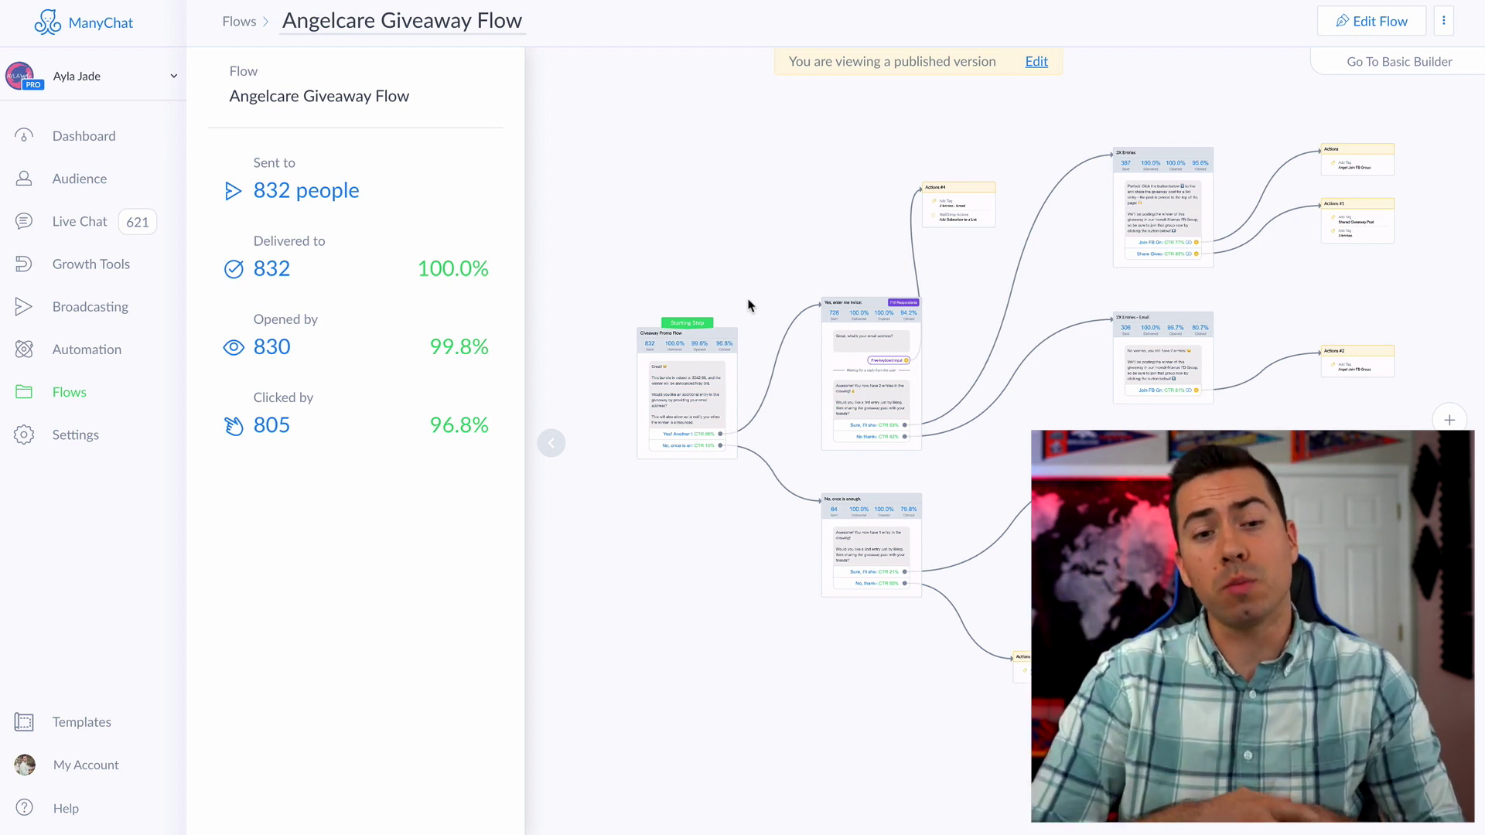
Open the flow's starting step, Giveaway Promo Flow, and read its message and reply buttons.
{"action": "left_click", "coordinate": [683, 393]}
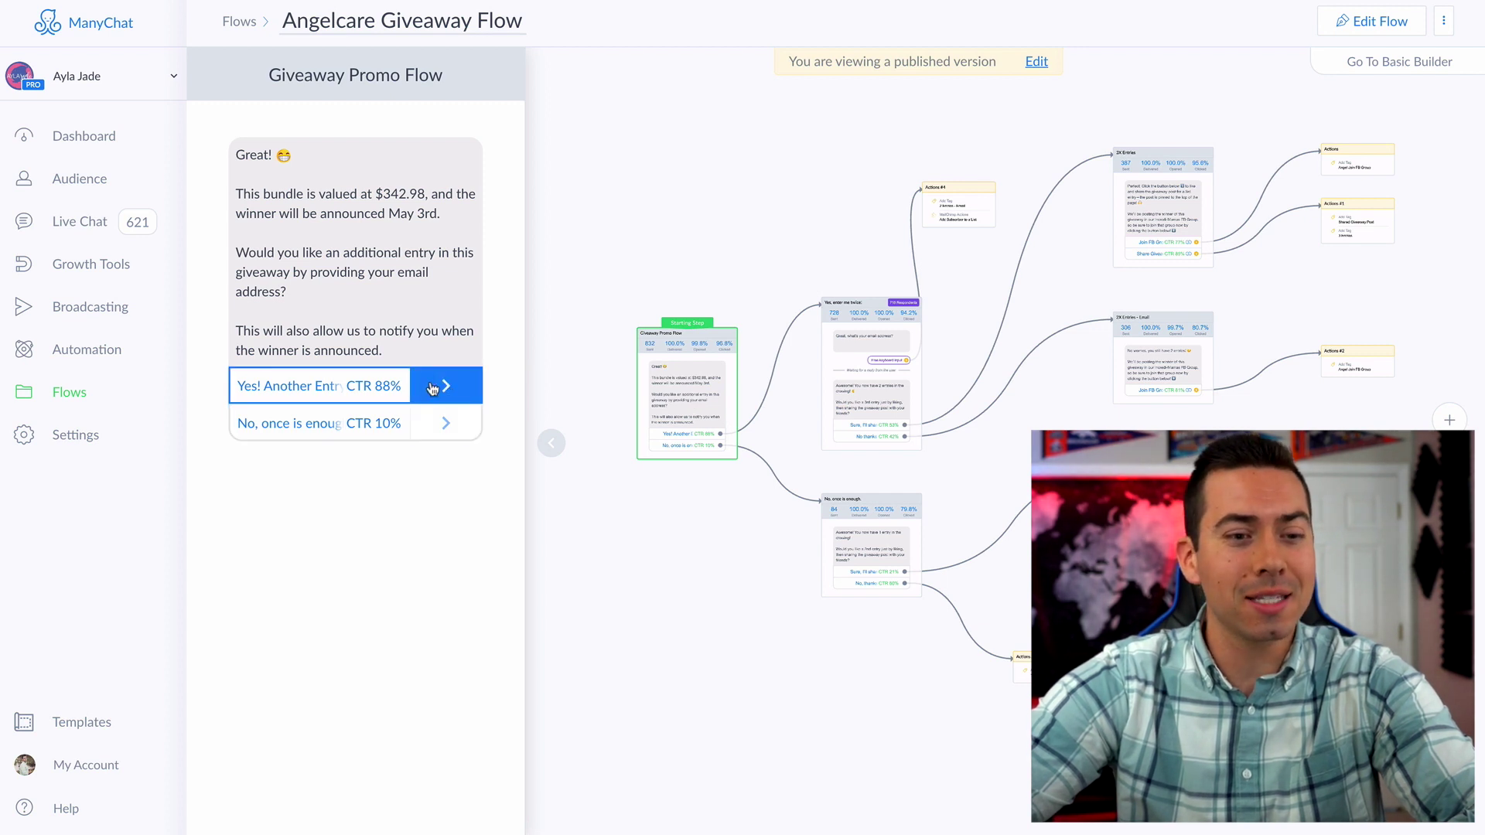
{"action": "left_click_drag", "start_coordinate": [415, 351], "coordinate": [265, 252]}
{"action": "left_click", "coordinate": [266, 252]}
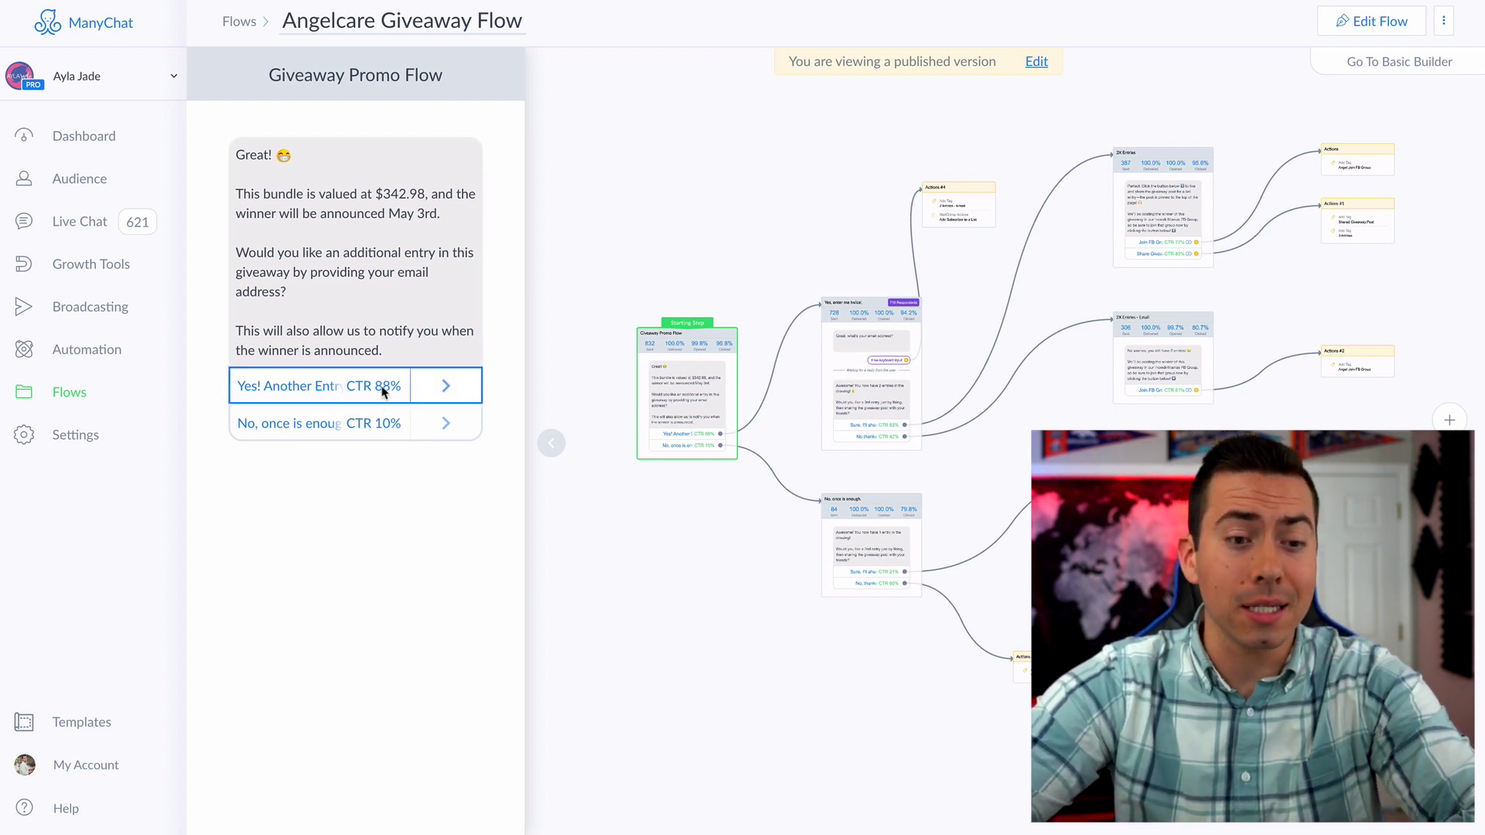
Open the "Yes, enter me twice!" step and examine its email question, respondent figures and reply-button click rates.
{"action": "left_click", "coordinate": [890, 396]}
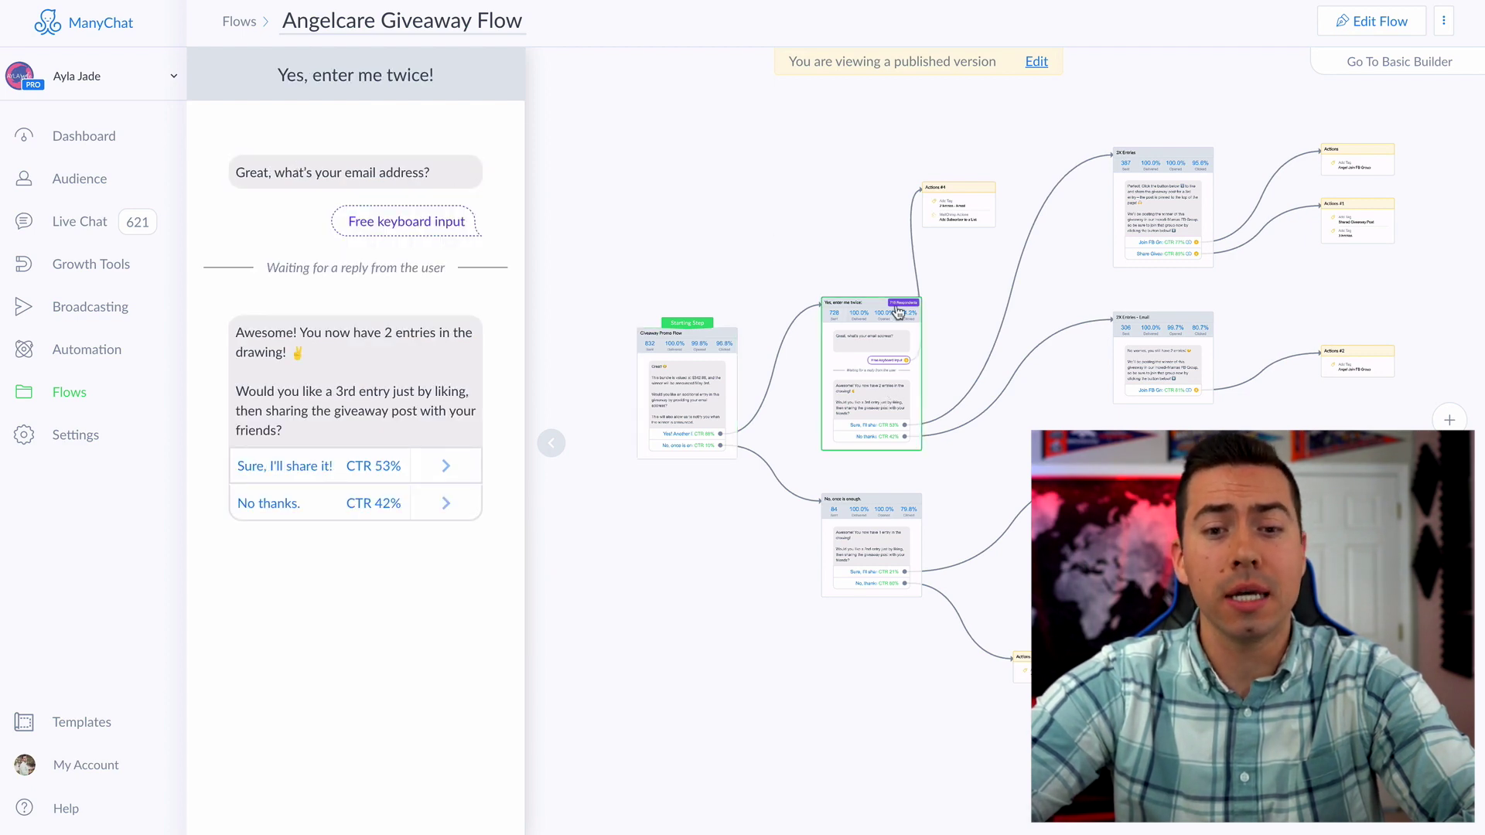
{"action": "scroll", "coordinate": [897, 309], "scroll_direction": "up", "scroll_amount": 5}
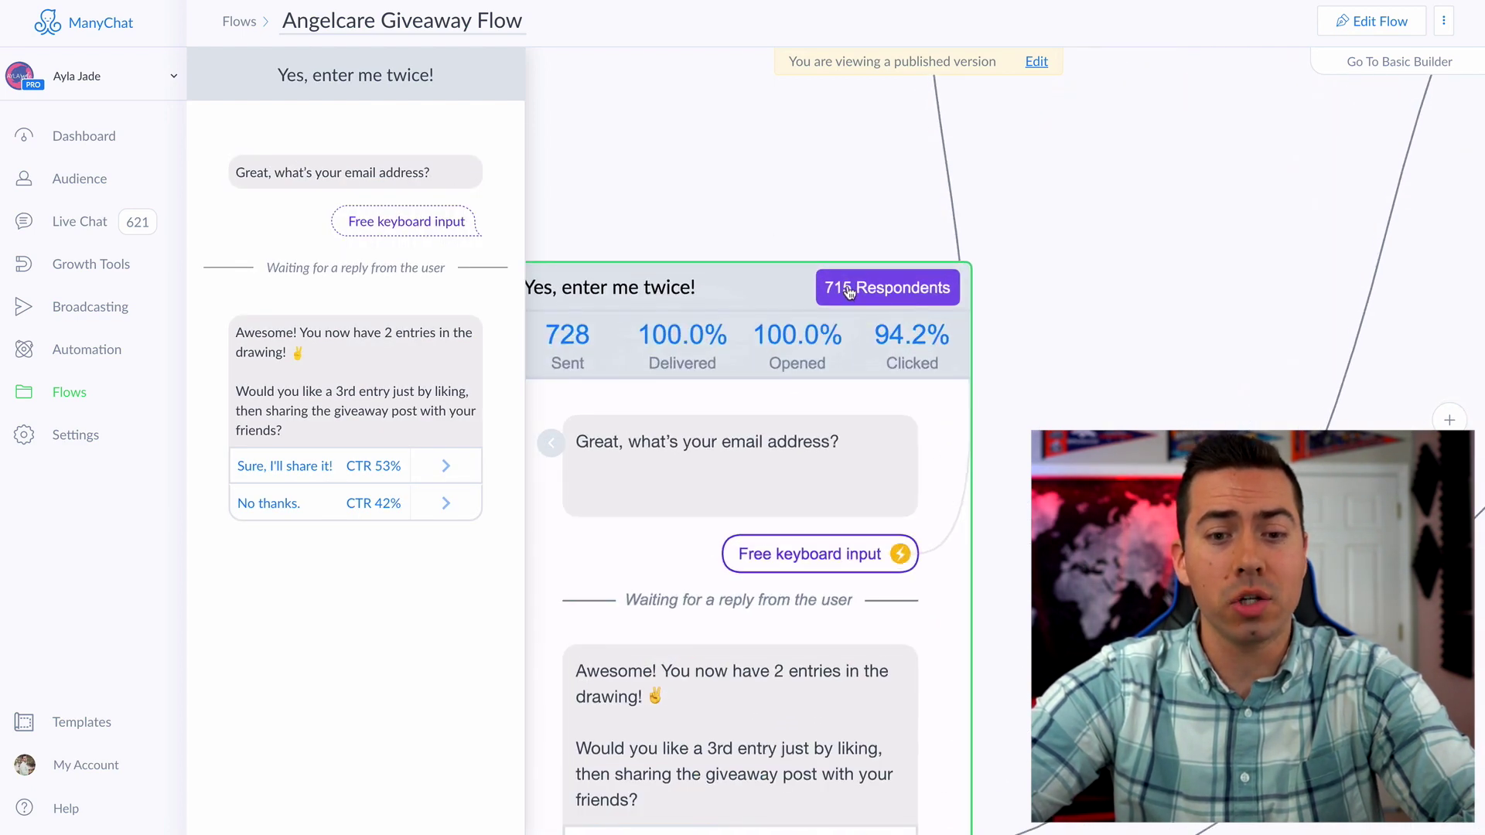
{"action": "scroll", "coordinate": [849, 290], "scroll_direction": "down", "scroll_amount": 5}
{"action": "scroll", "coordinate": [849, 289], "scroll_direction": "down", "scroll_amount": 3}
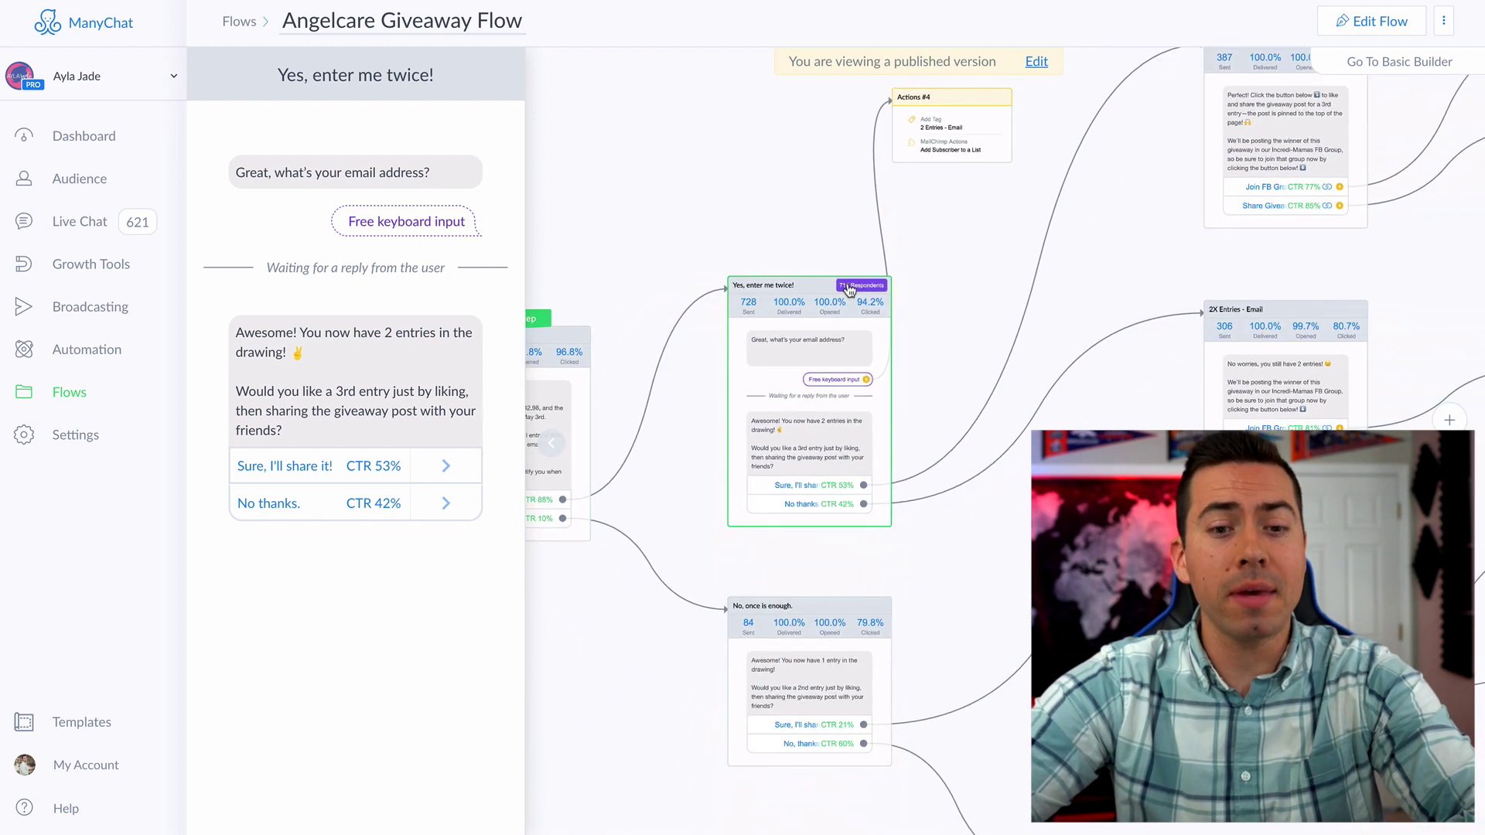
{"action": "left_click_drag", "start_coordinate": [964, 362], "coordinate": [1011, 315]}
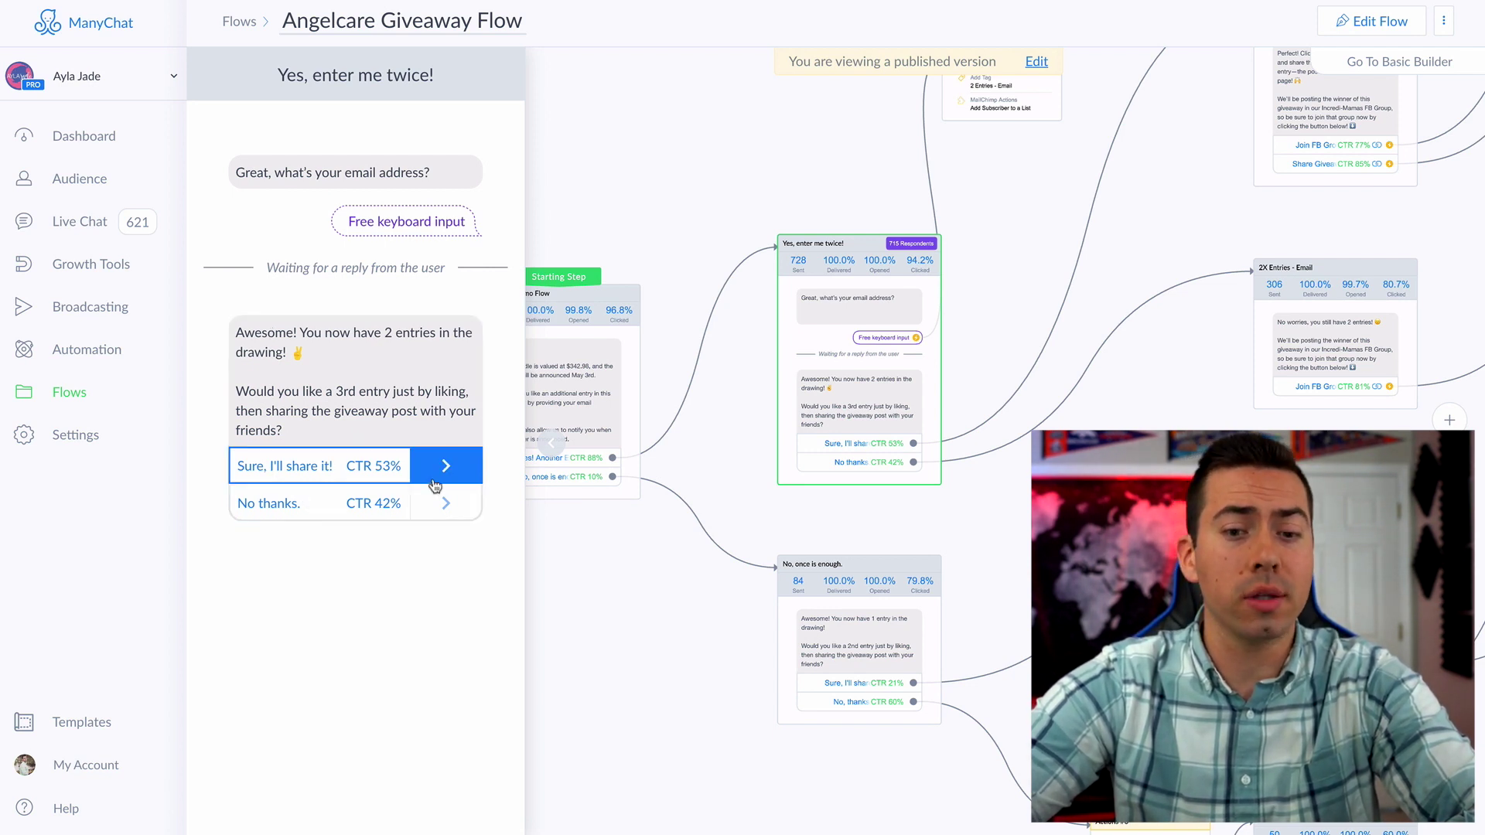
{"action": "scroll", "coordinate": [743, 435], "scroll_direction": "up", "scroll_amount": 3}
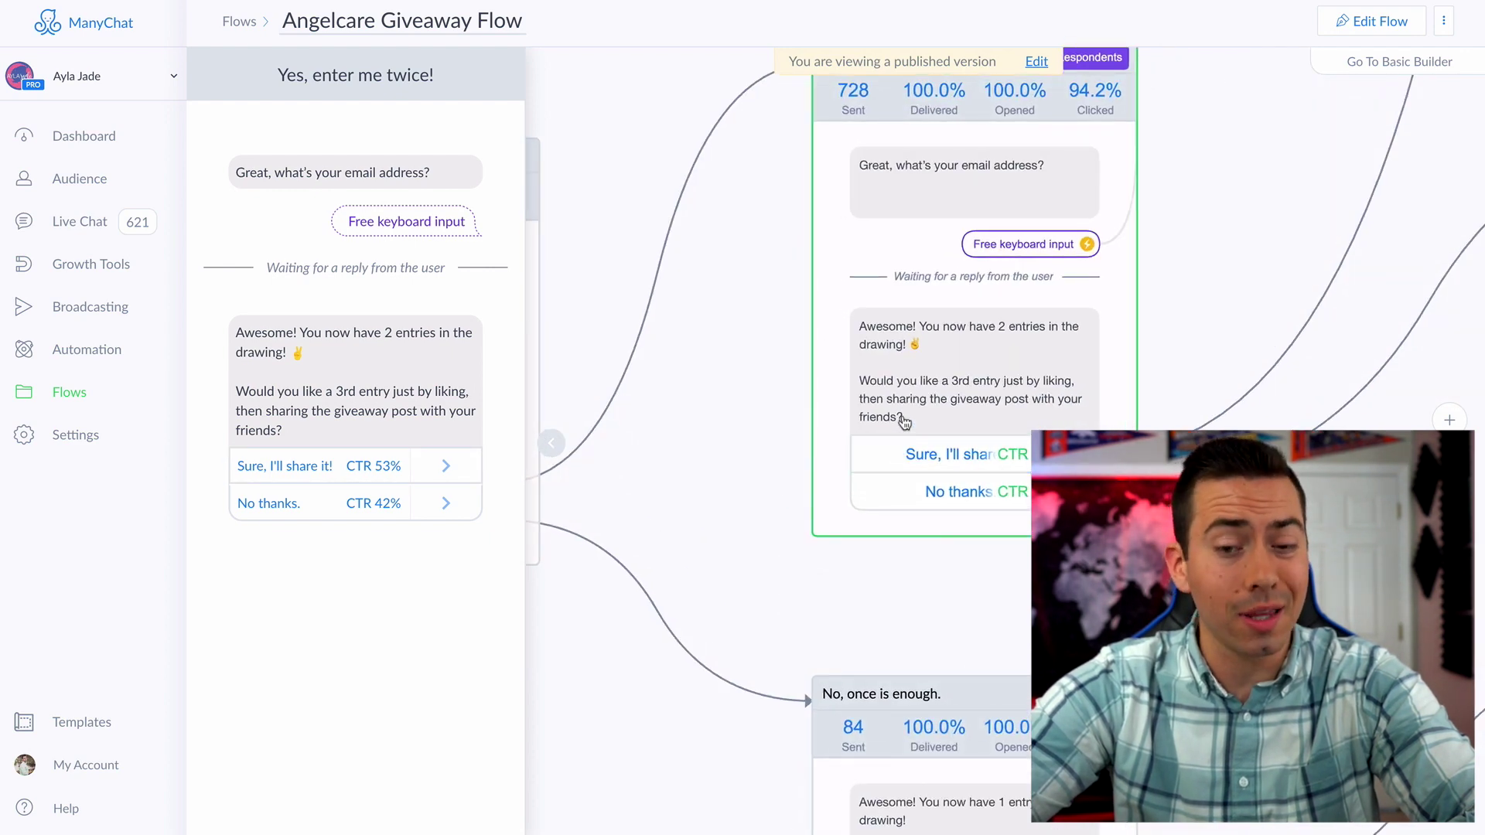
{"action": "scroll", "coordinate": [905, 421], "scroll_direction": "down", "scroll_amount": 3}
{"action": "scroll", "coordinate": [905, 421], "scroll_direction": "down", "scroll_amount": 2}
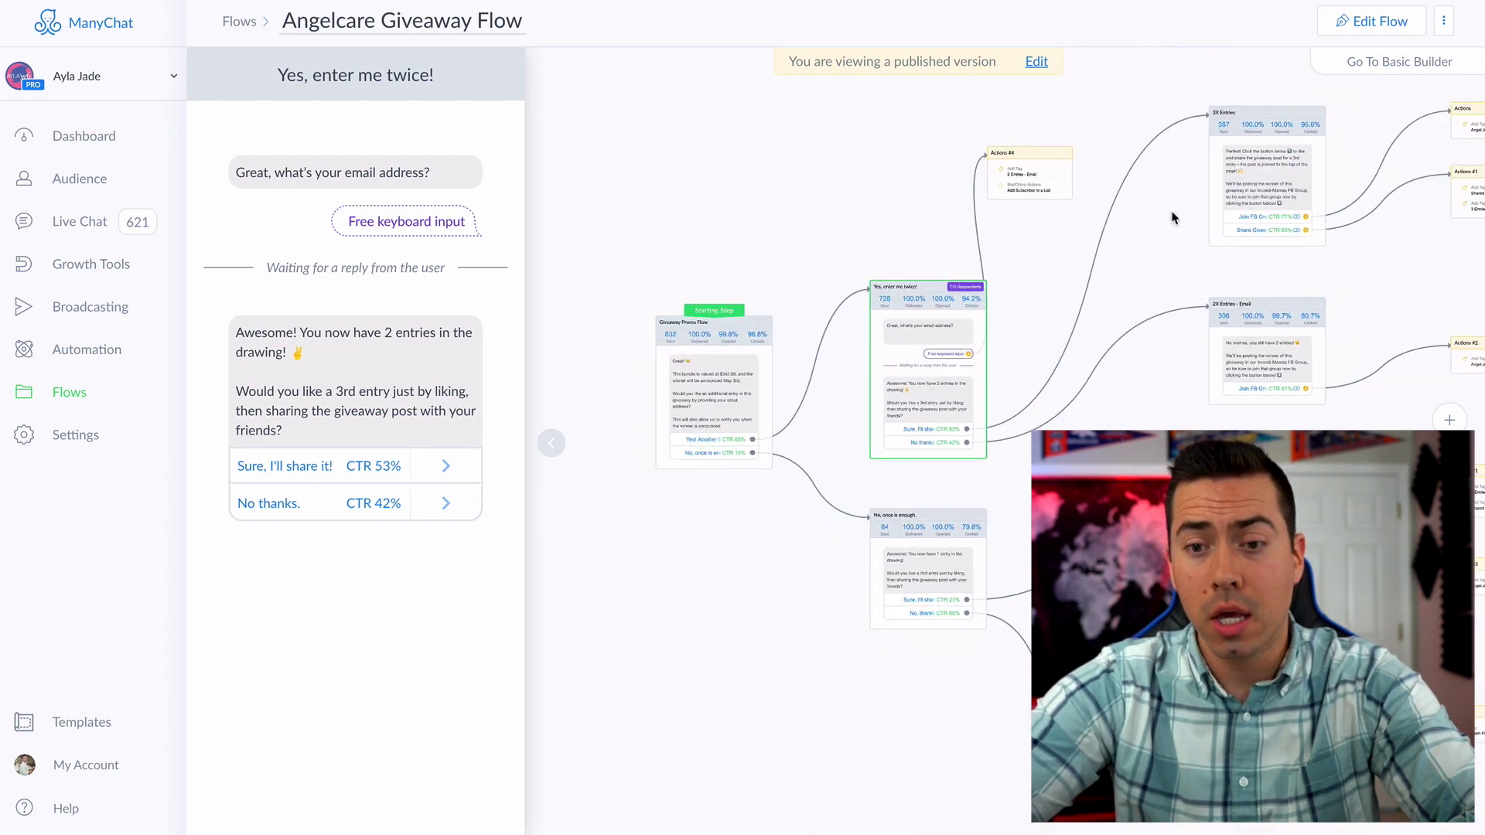
Open the 3X Entries step and check the button info for its Join FB Group button.
{"action": "left_click", "coordinate": [1287, 180]}
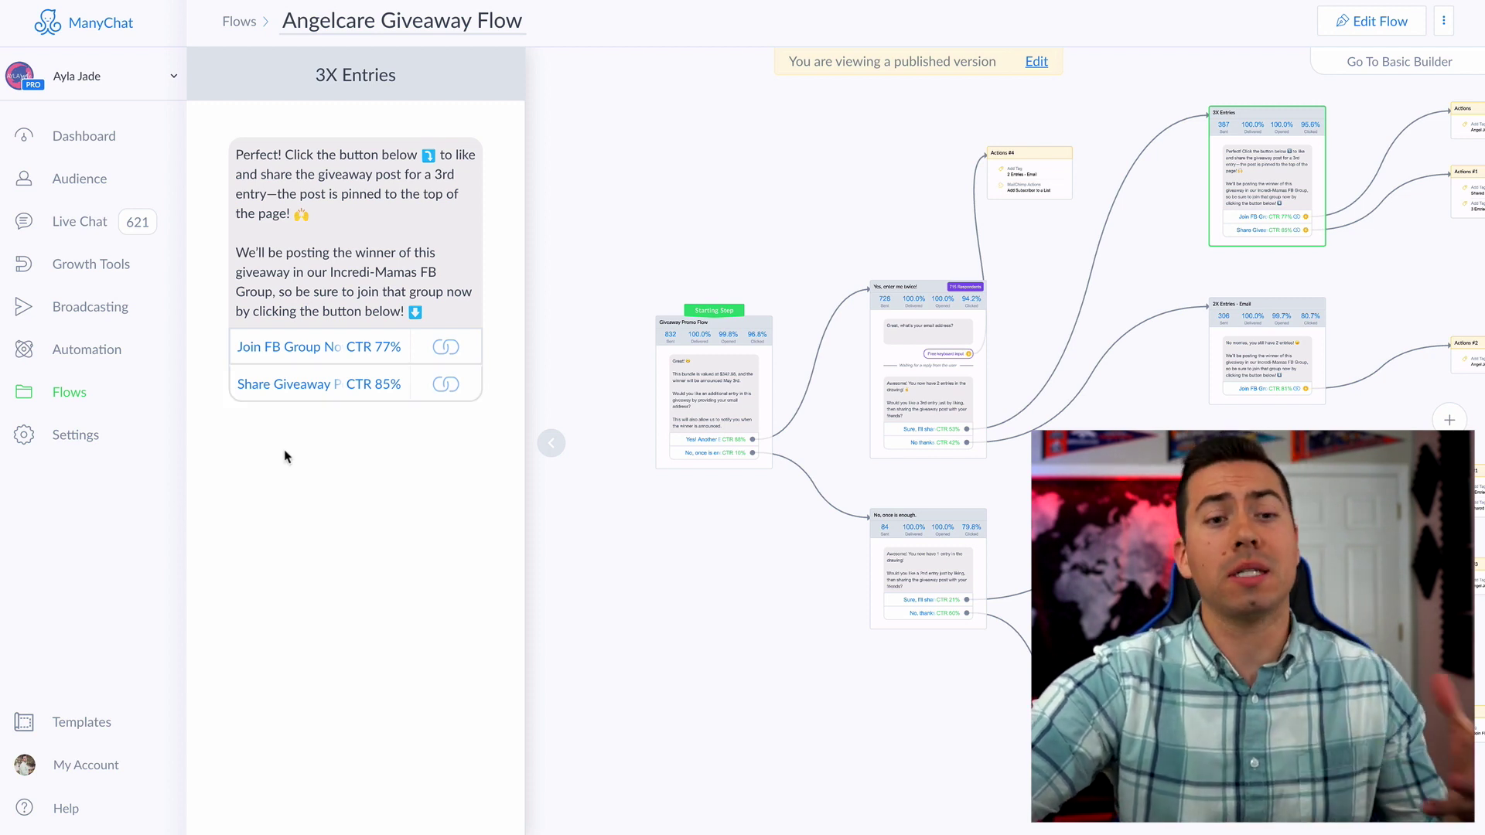
{"action": "left_click", "coordinate": [323, 349]}
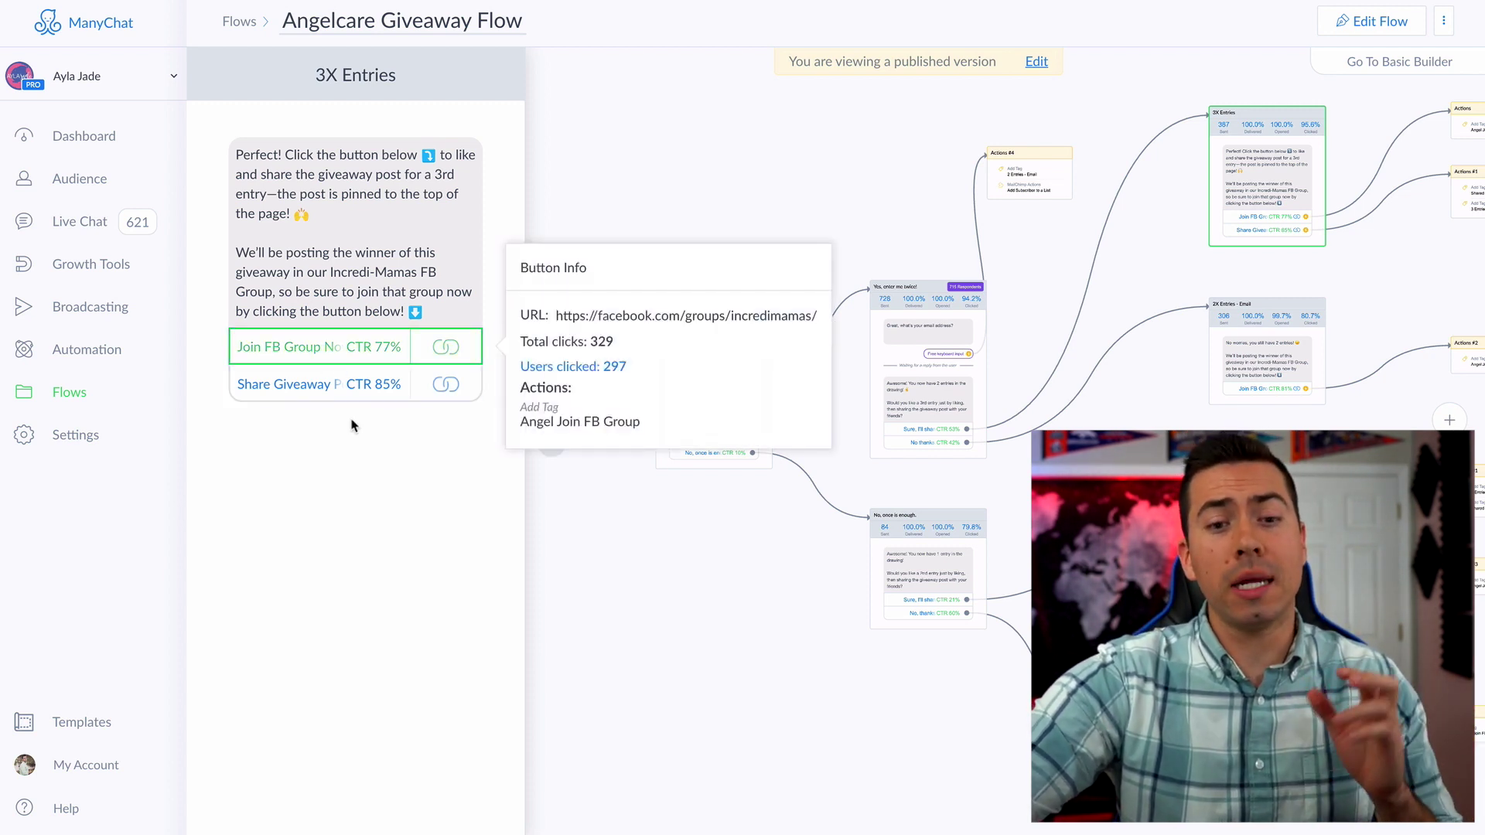
{"action": "left_click", "coordinate": [355, 450]}
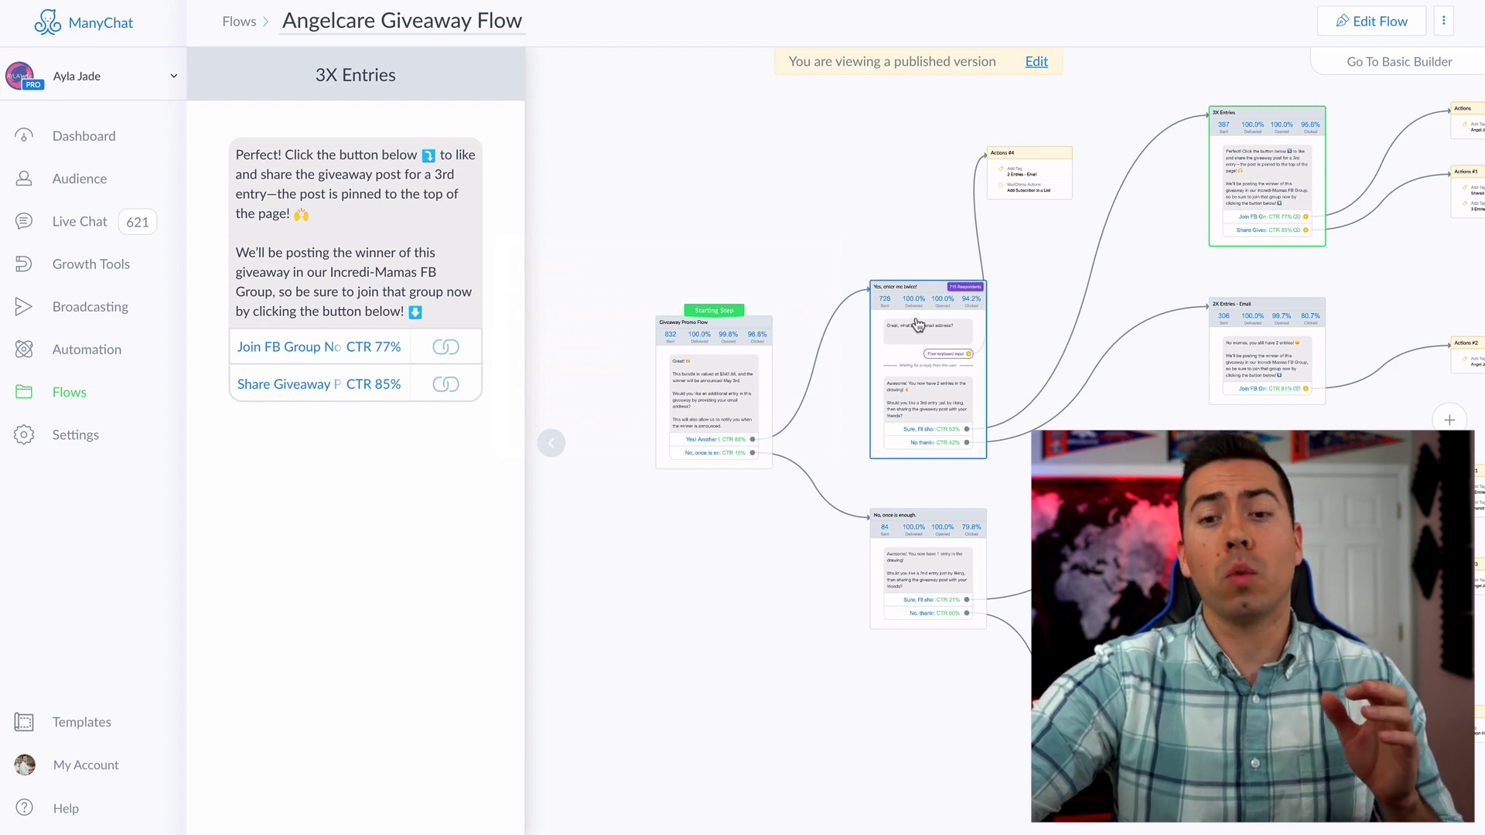
Look over all the flow's branches from the starting step to the final tagging actions.
{"action": "left_click_drag", "start_coordinate": [1120, 288], "coordinate": [1036, 296]}
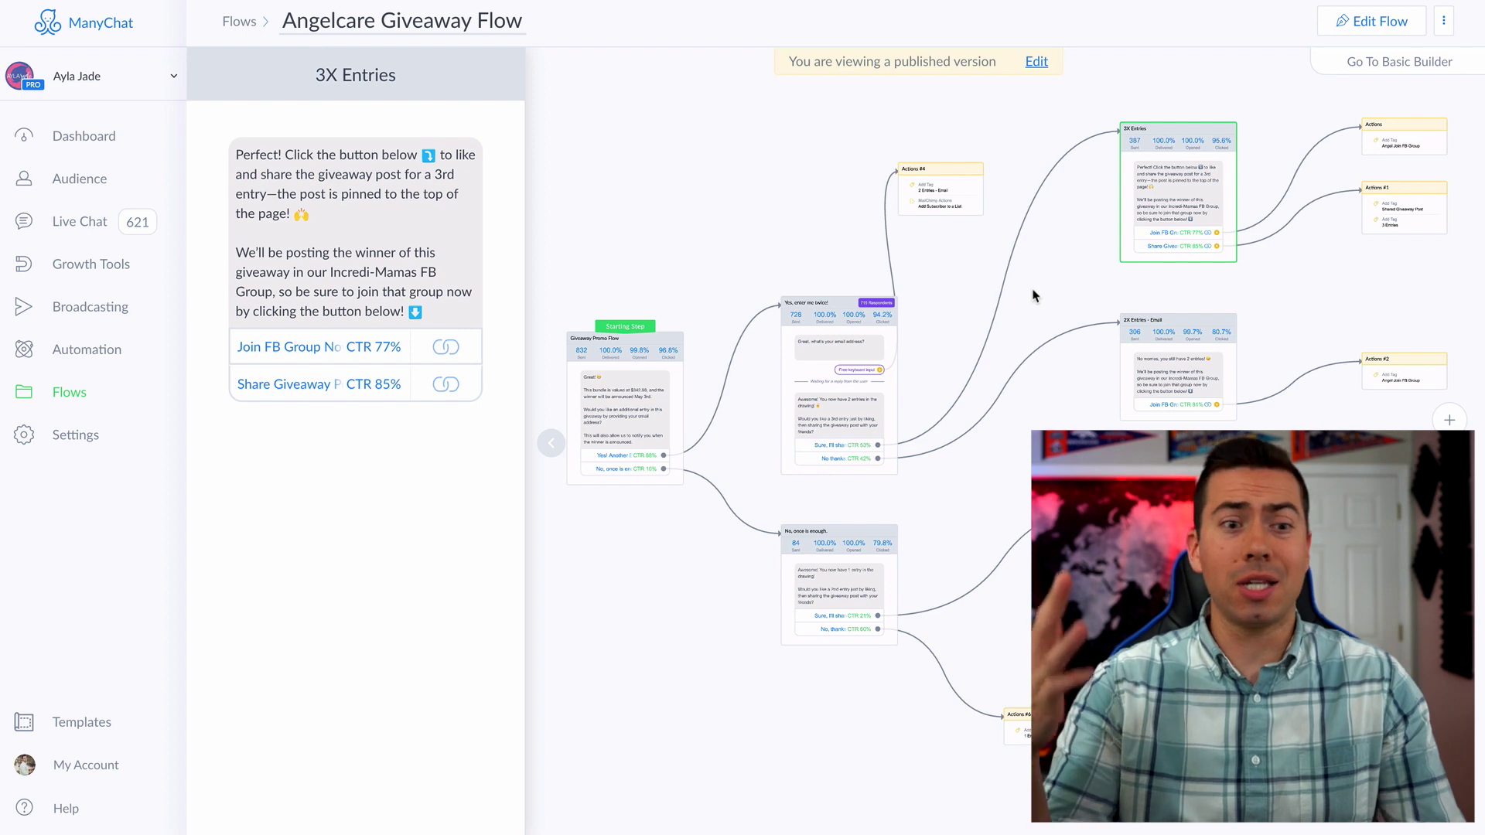
{"action": "left_click_drag", "start_coordinate": [1034, 297], "coordinate": [878, 294]}
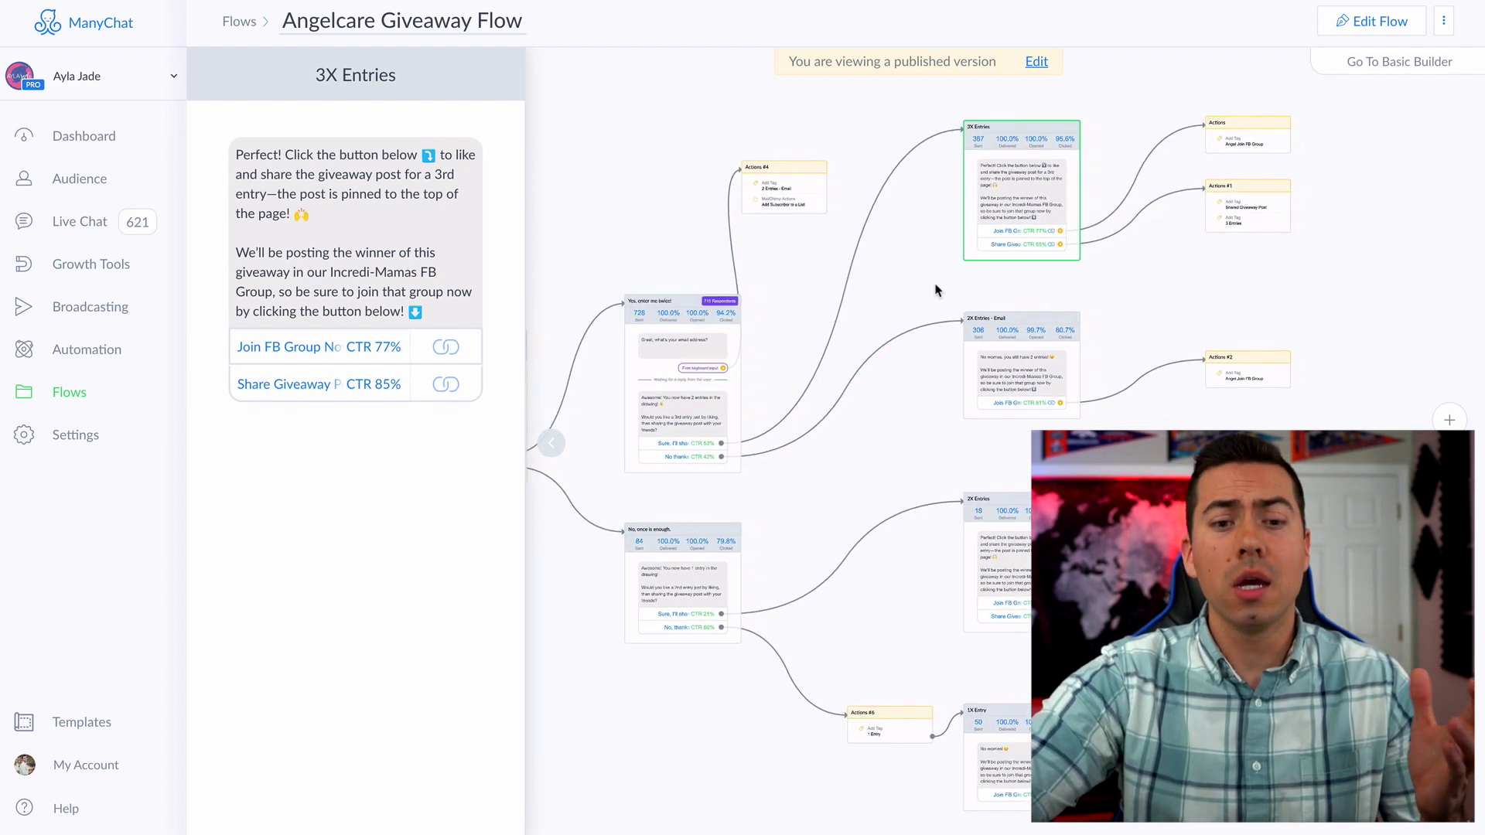
{"action": "scroll", "coordinate": [936, 292], "scroll_direction": "down", "scroll_amount": 4}
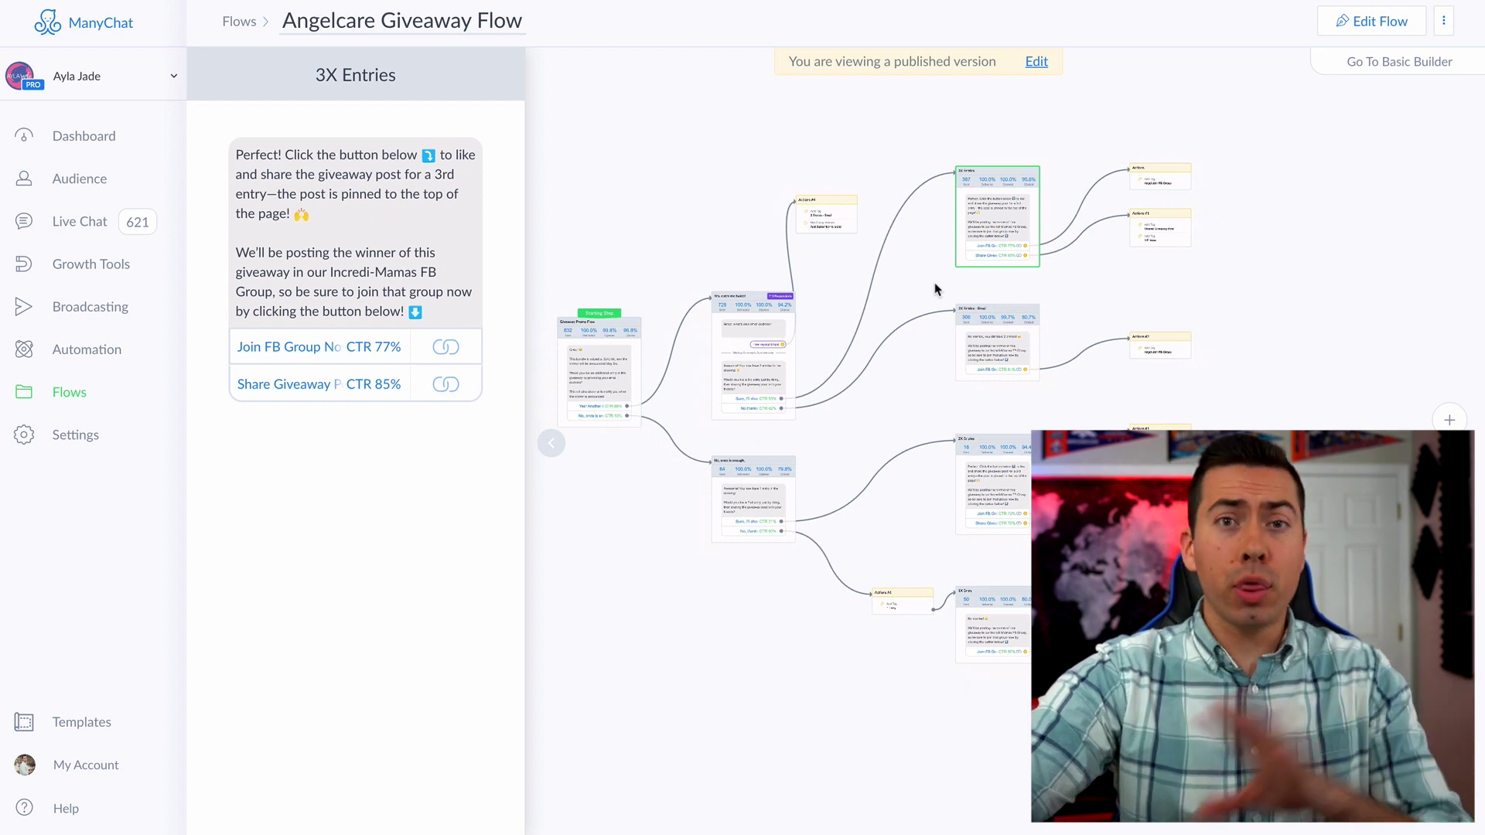
{"action": "left_click_drag", "start_coordinate": [912, 382], "coordinate": [957, 391]}
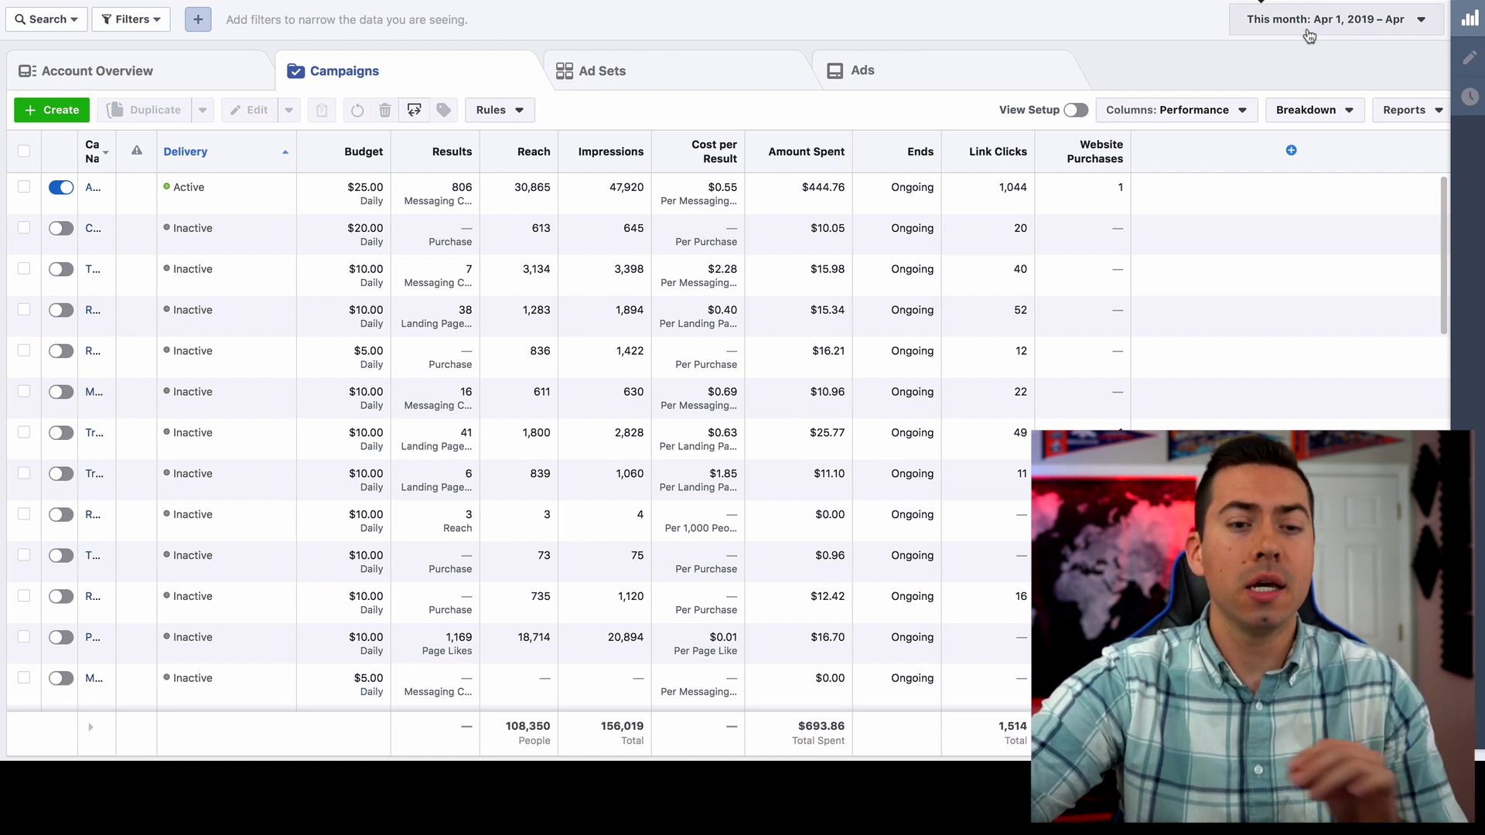
In Facebook Ads Manager, display the ad sets of the active campaign and widen the Ad Set Name column.
{"action": "left_click_drag", "start_coordinate": [802, 188], "coordinate": [849, 192]}
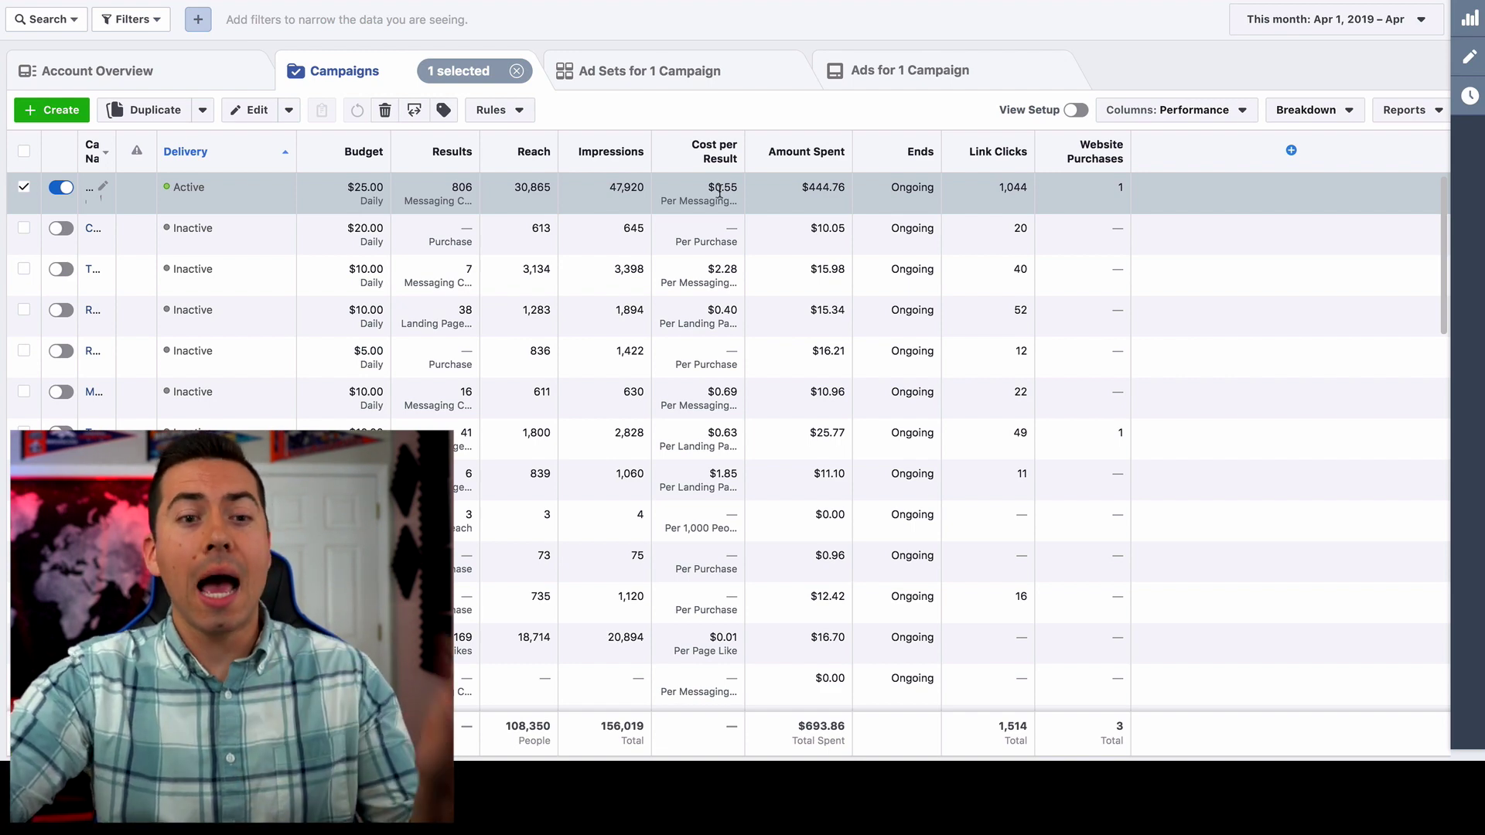
{"action": "left_click", "coordinate": [668, 72]}
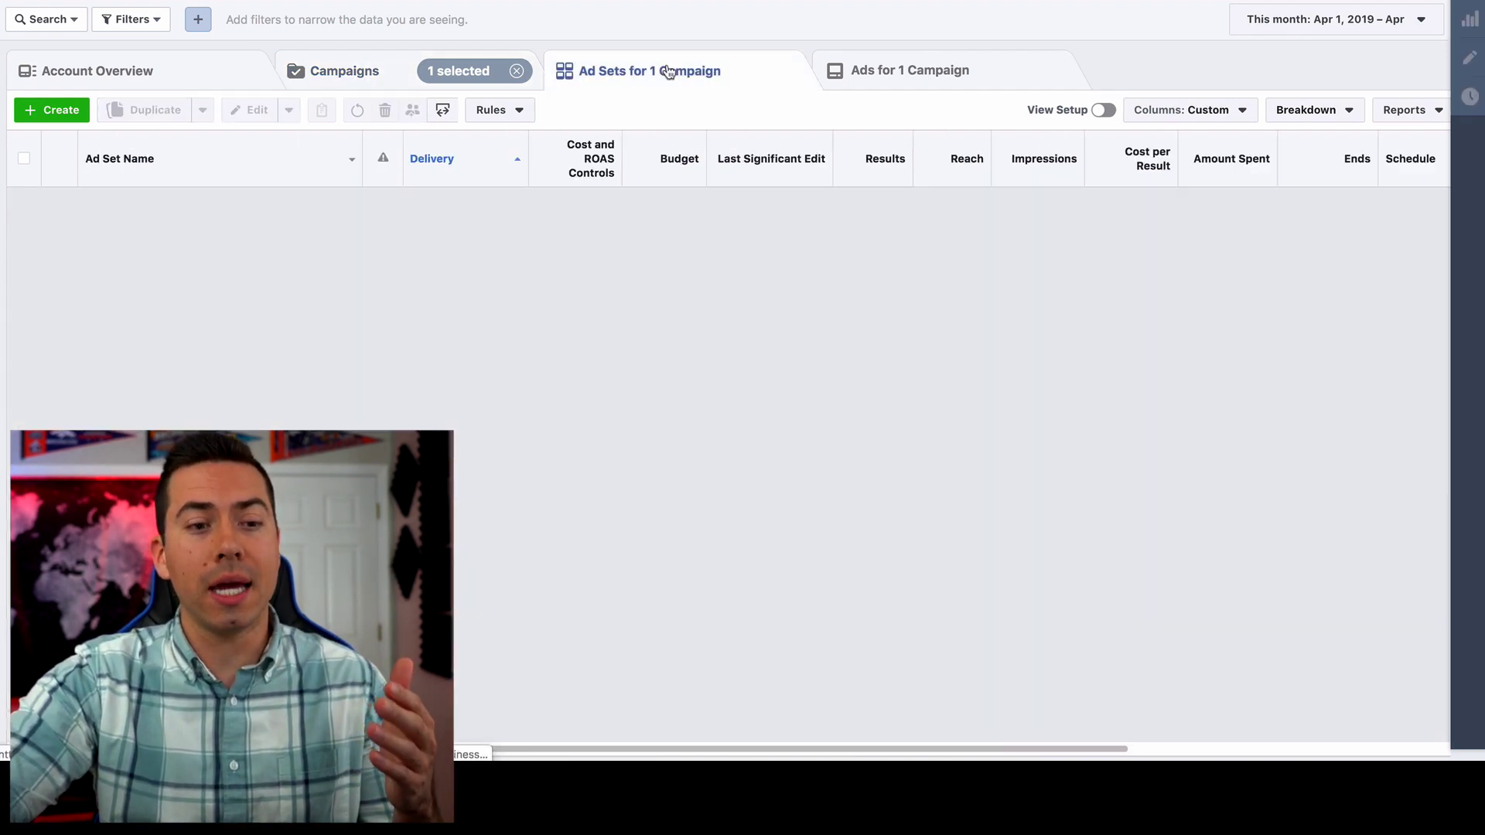
{"action": "left_click_drag", "start_coordinate": [362, 159], "coordinate": [506, 158]}
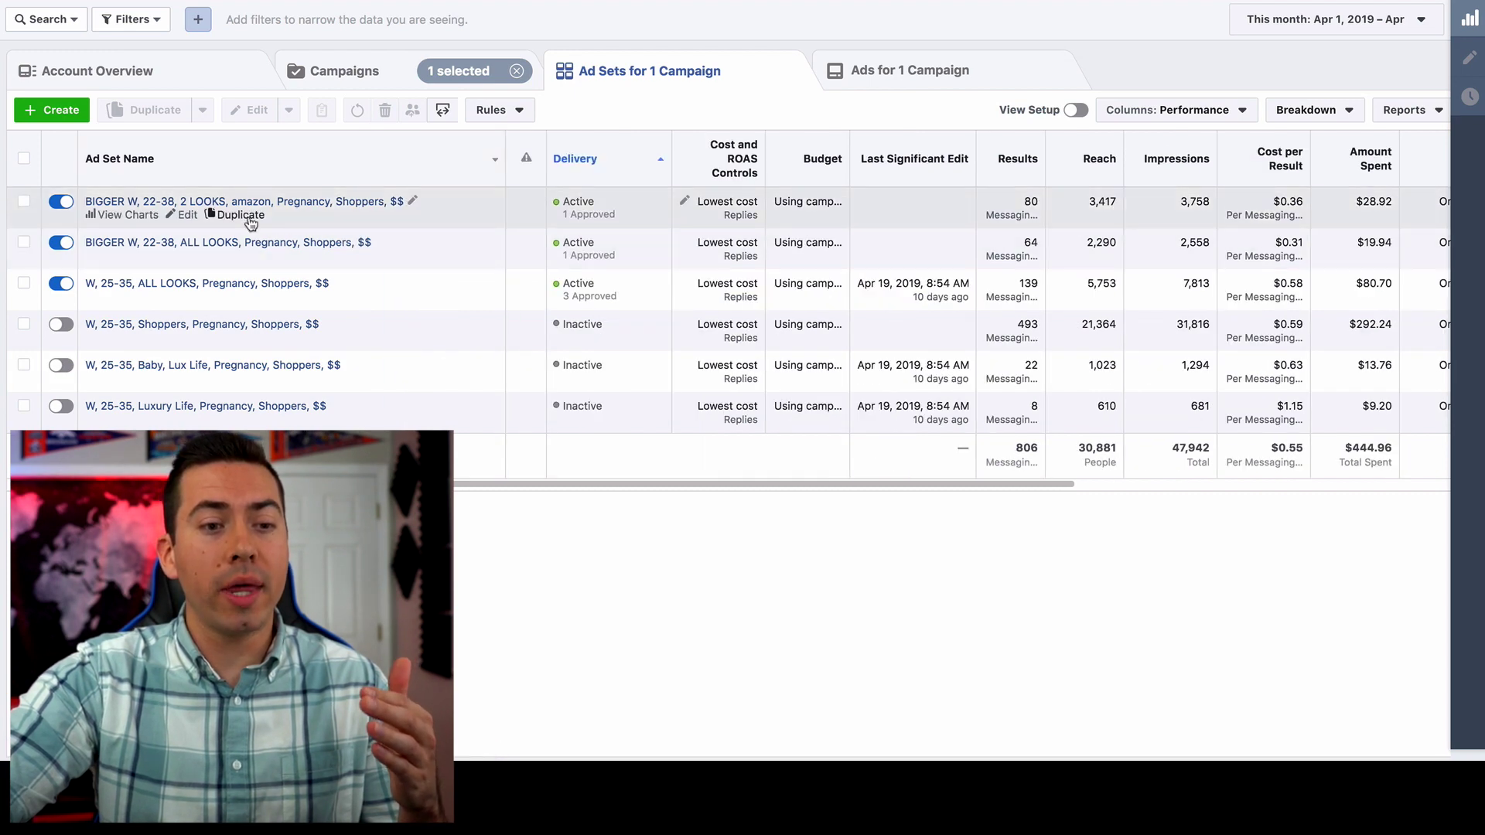
Open the "BIGGER W, 22-38, 2 LOOKS, amazon" ad set for editing and review the interests its audience must match.
{"action": "left_click", "coordinate": [185, 216]}
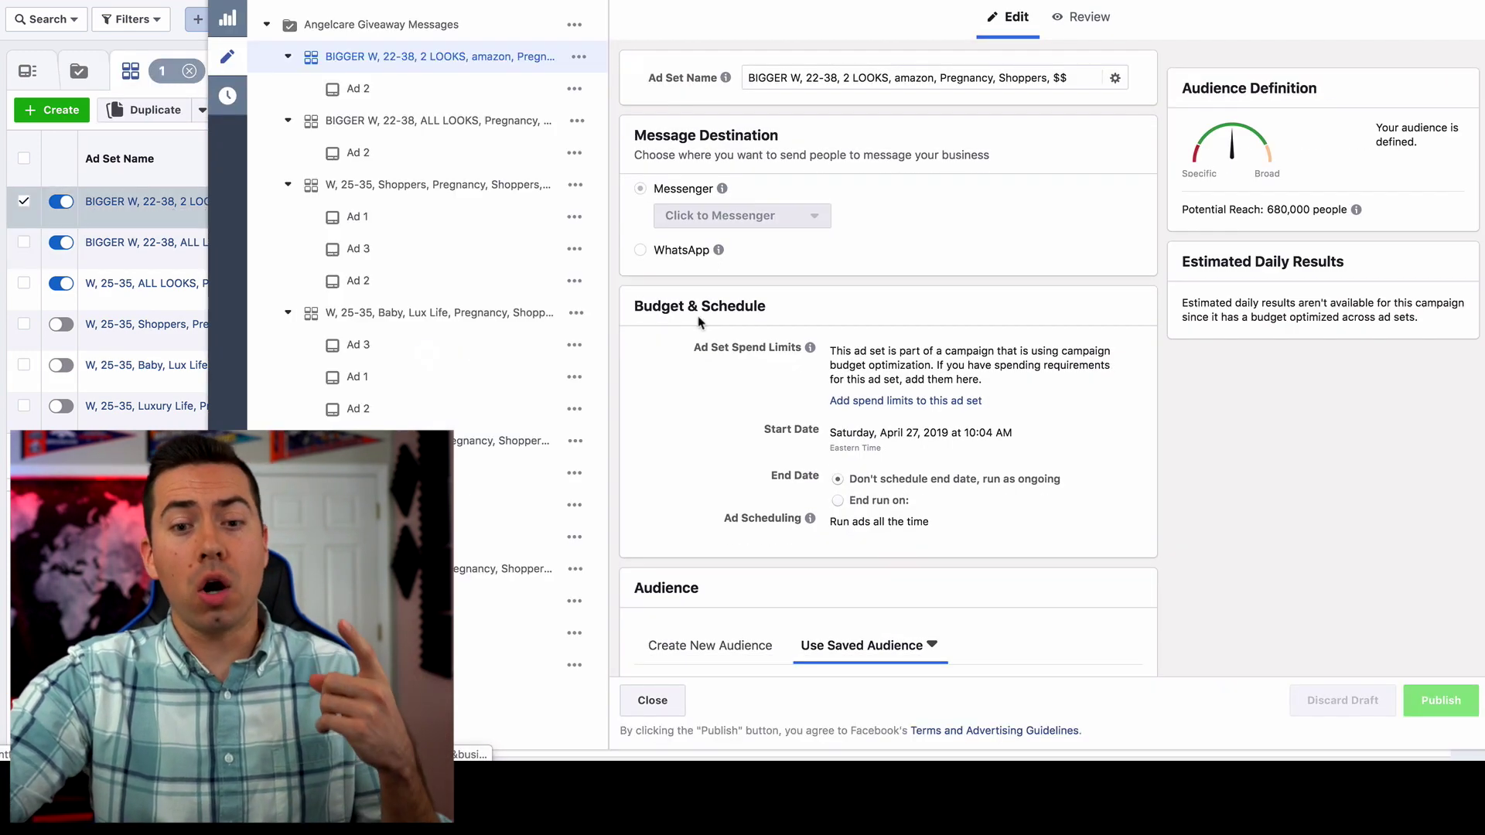
{"action": "scroll", "coordinate": [684, 275], "scroll_direction": "down", "scroll_amount": 7}
{"action": "scroll", "coordinate": [709, 360], "scroll_direction": "up", "scroll_amount": 2}
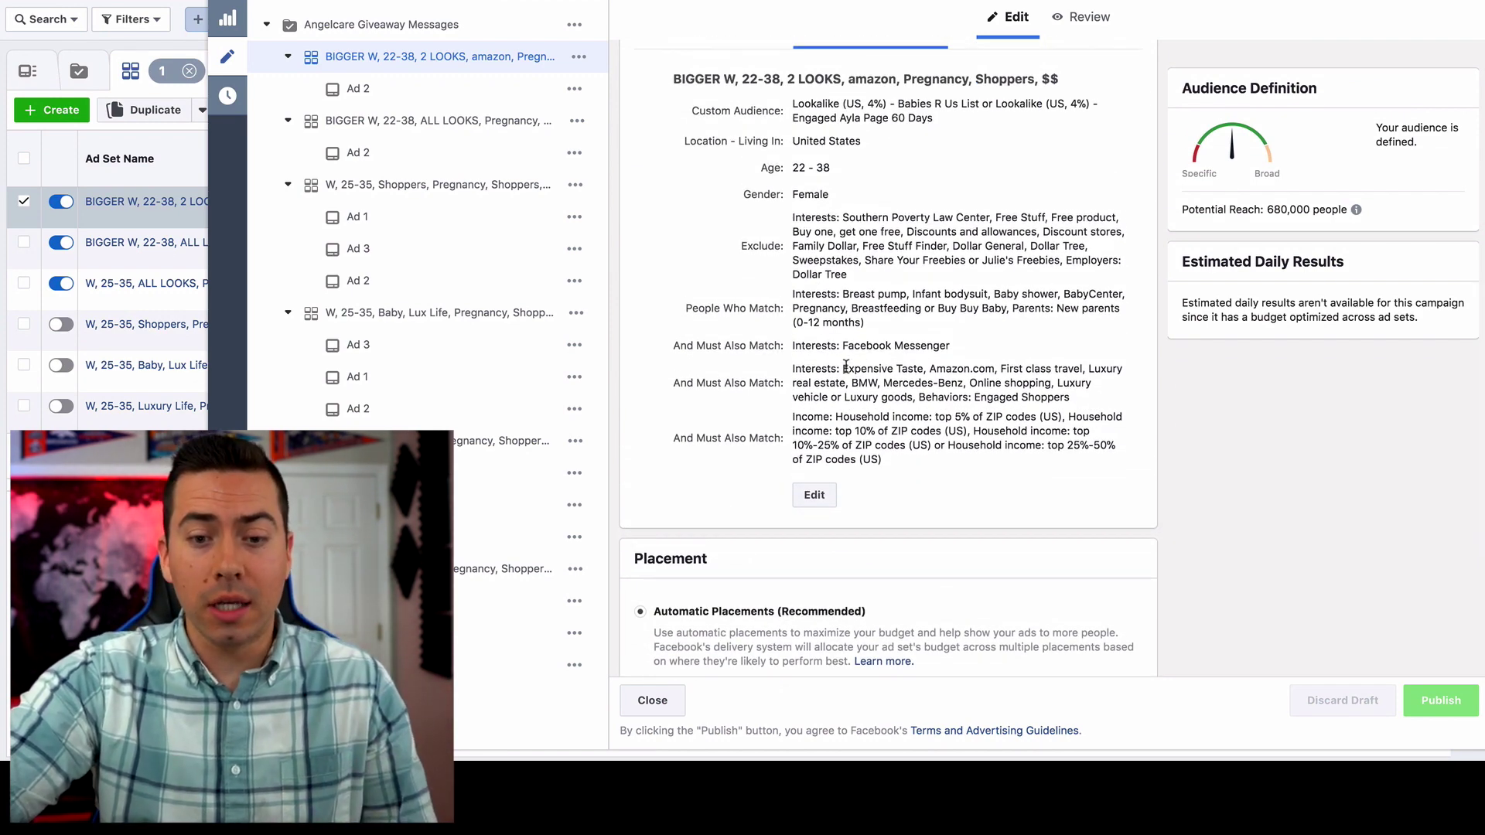
{"action": "left_click_drag", "start_coordinate": [842, 369], "coordinate": [941, 369]}
{"action": "left_click", "coordinate": [959, 369]}
{"action": "left_click_drag", "start_coordinate": [1037, 383], "coordinate": [994, 397]}
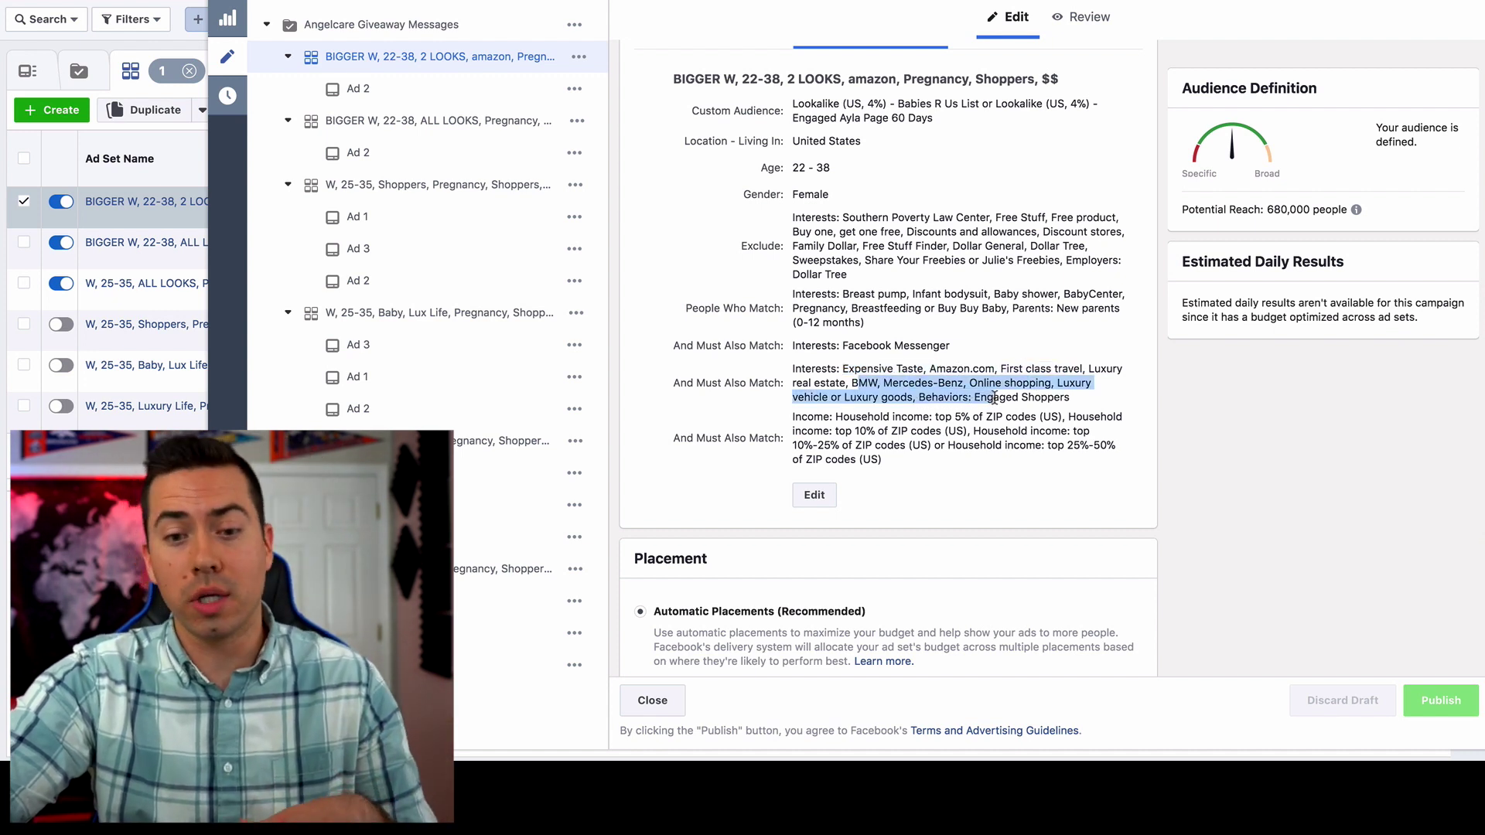
{"action": "left_click", "coordinate": [979, 360]}
{"action": "triple_click", "coordinate": [960, 322]}
{"action": "left_click", "coordinate": [904, 294]}
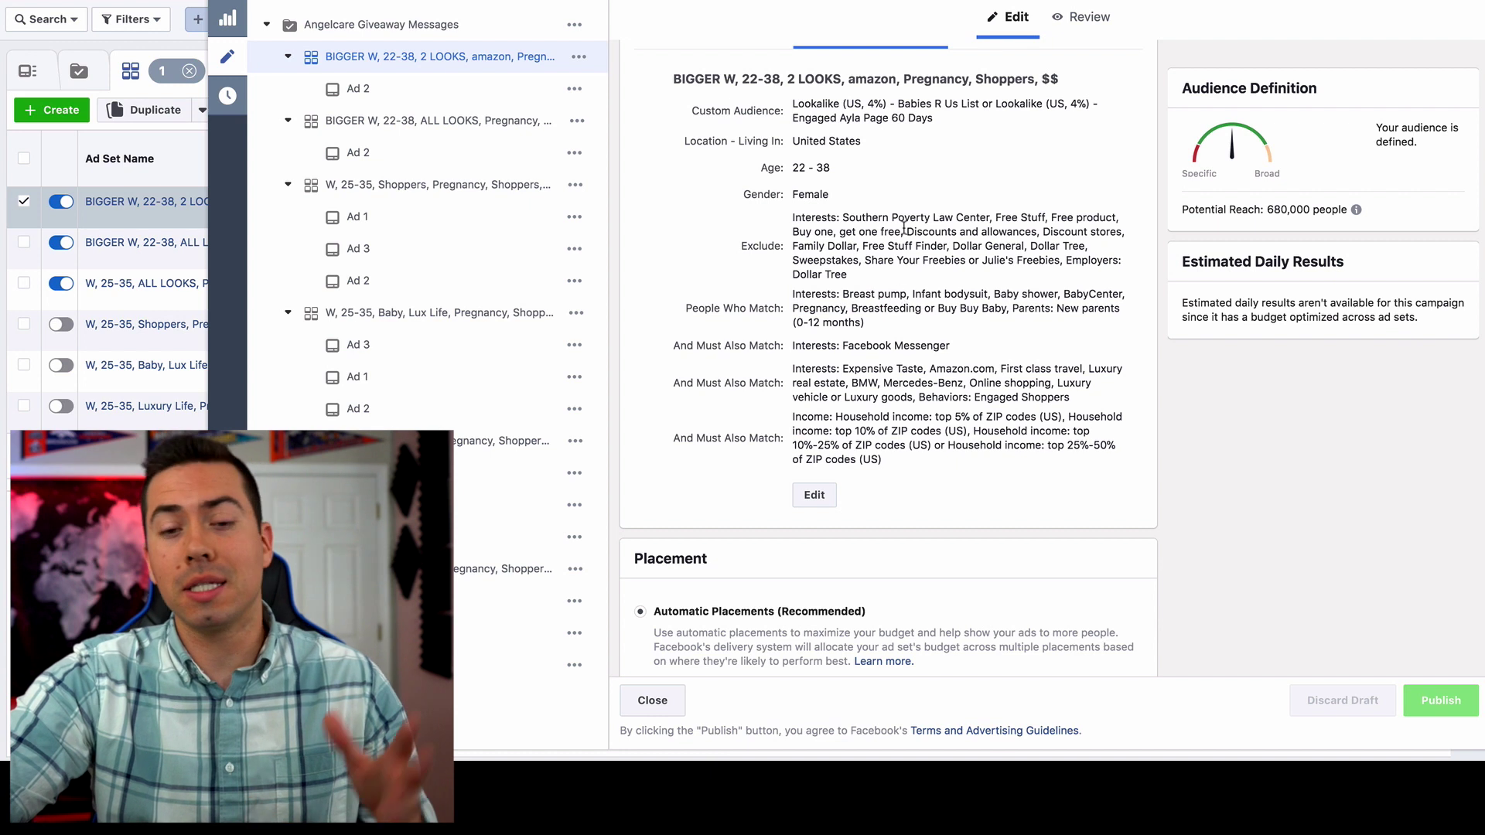
Review the excluded interests in the ad set's saved audience.
{"action": "left_click_drag", "start_coordinate": [902, 231], "coordinate": [959, 279]}
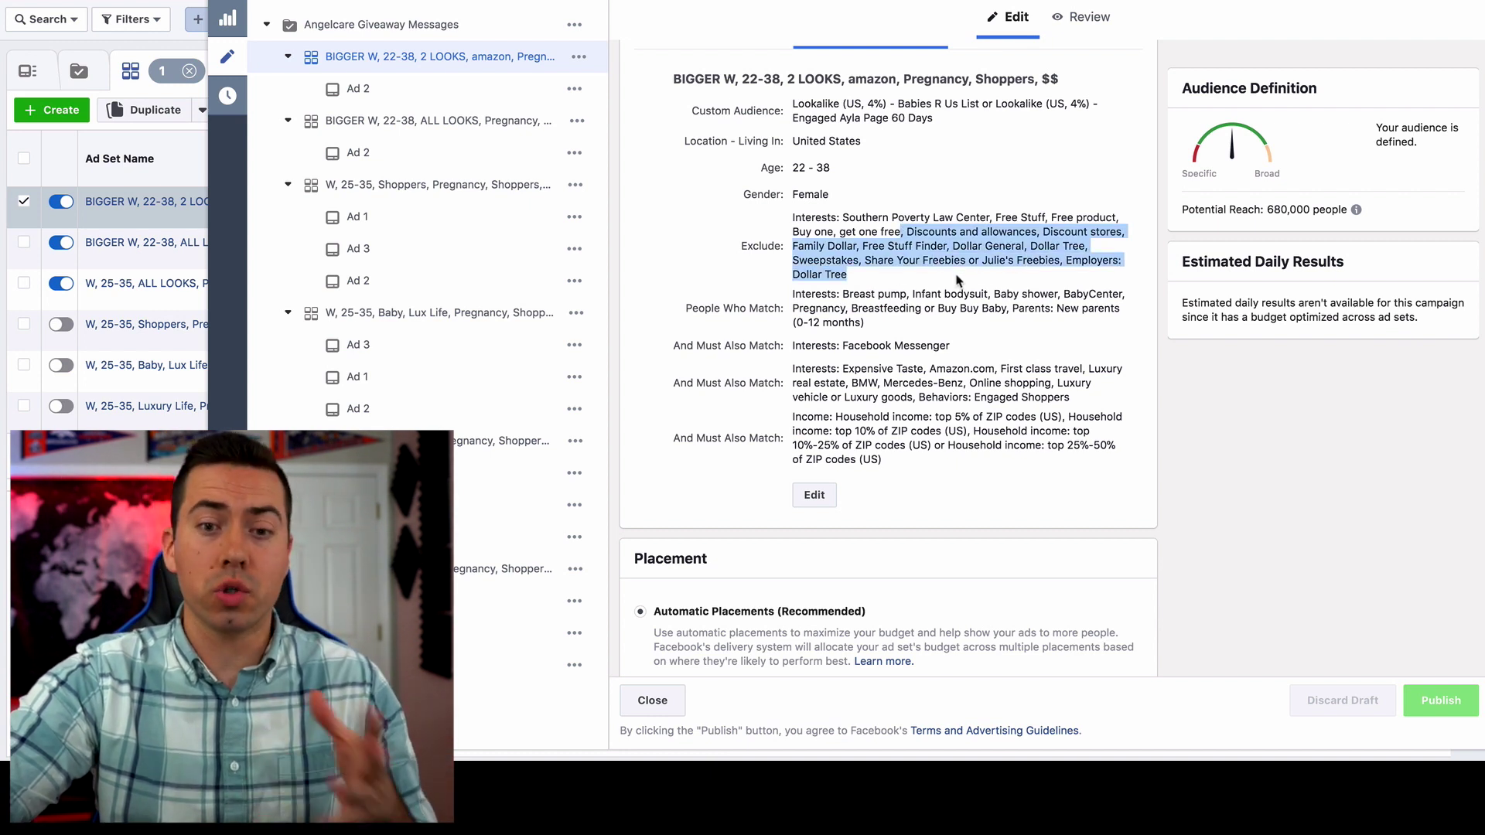
{"action": "left_click", "coordinate": [957, 275]}
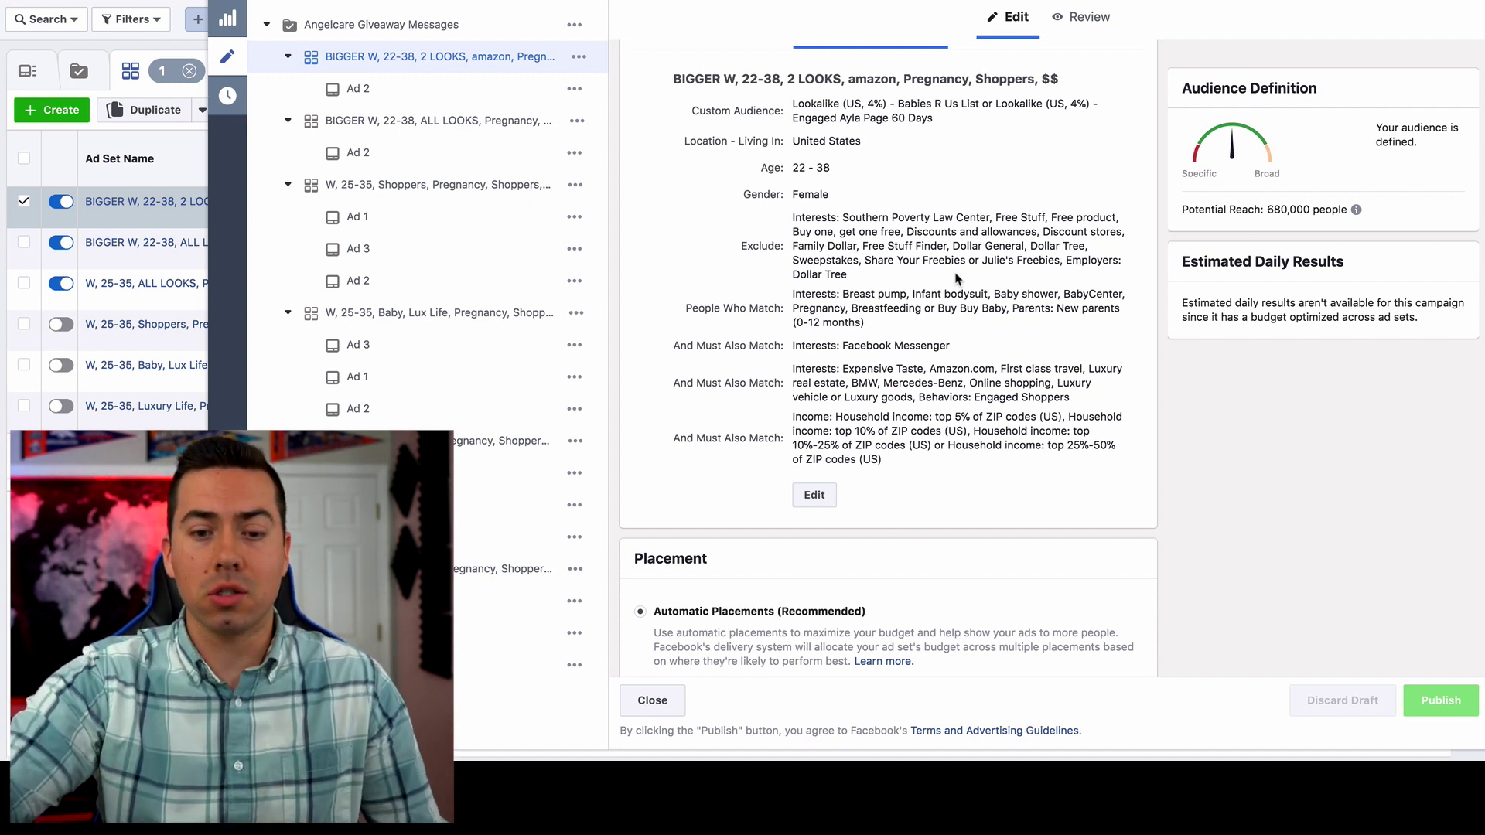
{"action": "scroll", "coordinate": [996, 209], "scroll_direction": "down", "scroll_amount": 1}
{"action": "left_click_drag", "start_coordinate": [996, 209], "coordinate": [1097, 212]}
{"action": "left_click", "coordinate": [926, 222]}
{"action": "mouse_move", "coordinate": [824, 224]}
{"action": "left_mouse_down"}
{"action": "mouse_move", "coordinate": [1023, 219]}
{"action": "mouse_move", "coordinate": [1010, 235]}
{"action": "mouse_move", "coordinate": [814, 236]}
{"action": "left_mouse_up"}
{"action": "left_click", "coordinate": [1023, 219]}
{"action": "left_click", "coordinate": [1007, 235]}
{"action": "left_click_drag", "start_coordinate": [981, 236], "coordinate": [869, 249]}
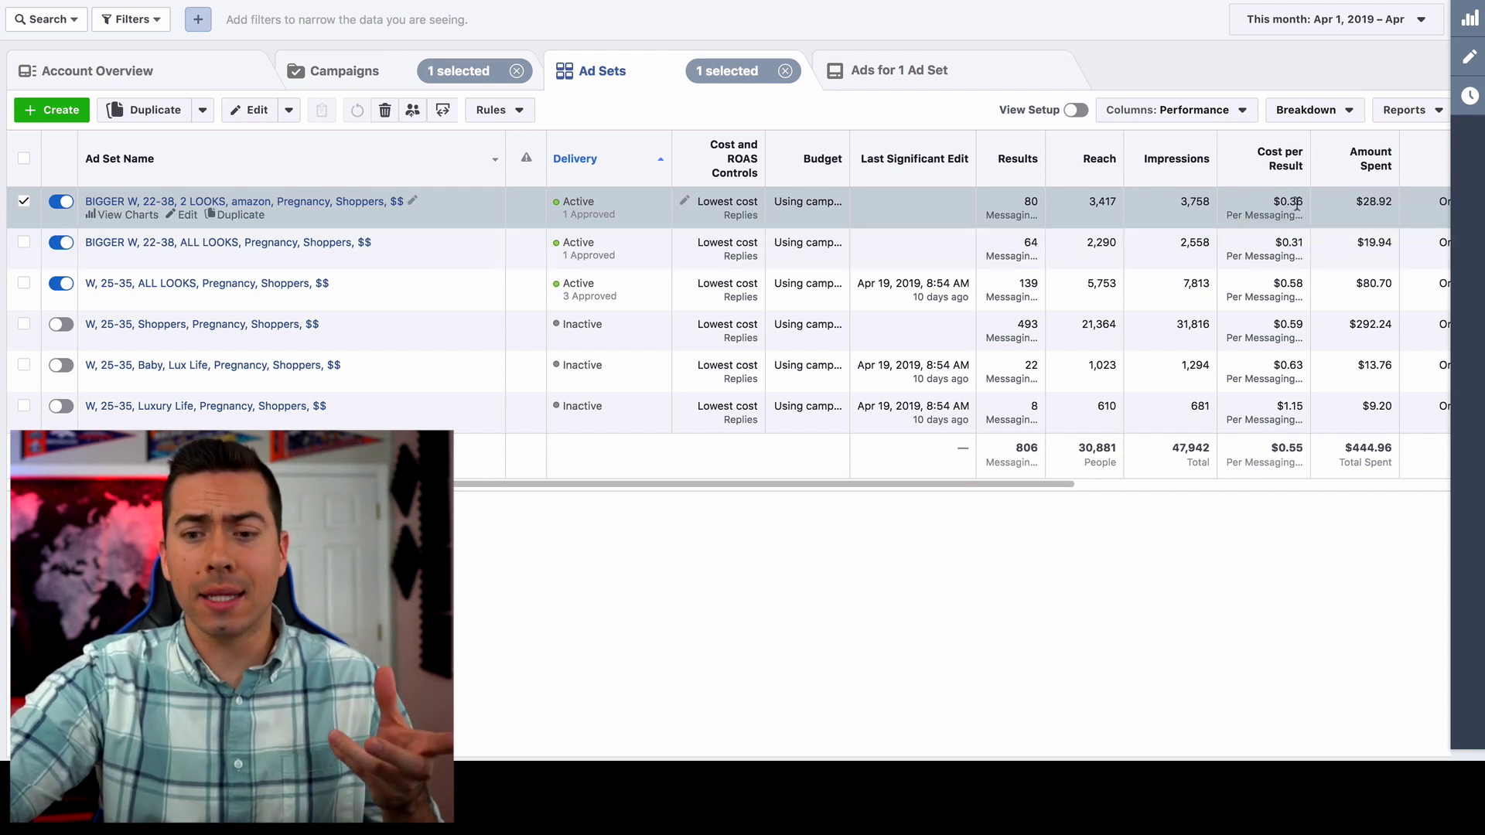
Return to the ad set list and compare the cost per result of the three active ad sets.
{"action": "triple_click", "coordinate": [1280, 201]}
{"action": "left_click", "coordinate": [1270, 248]}
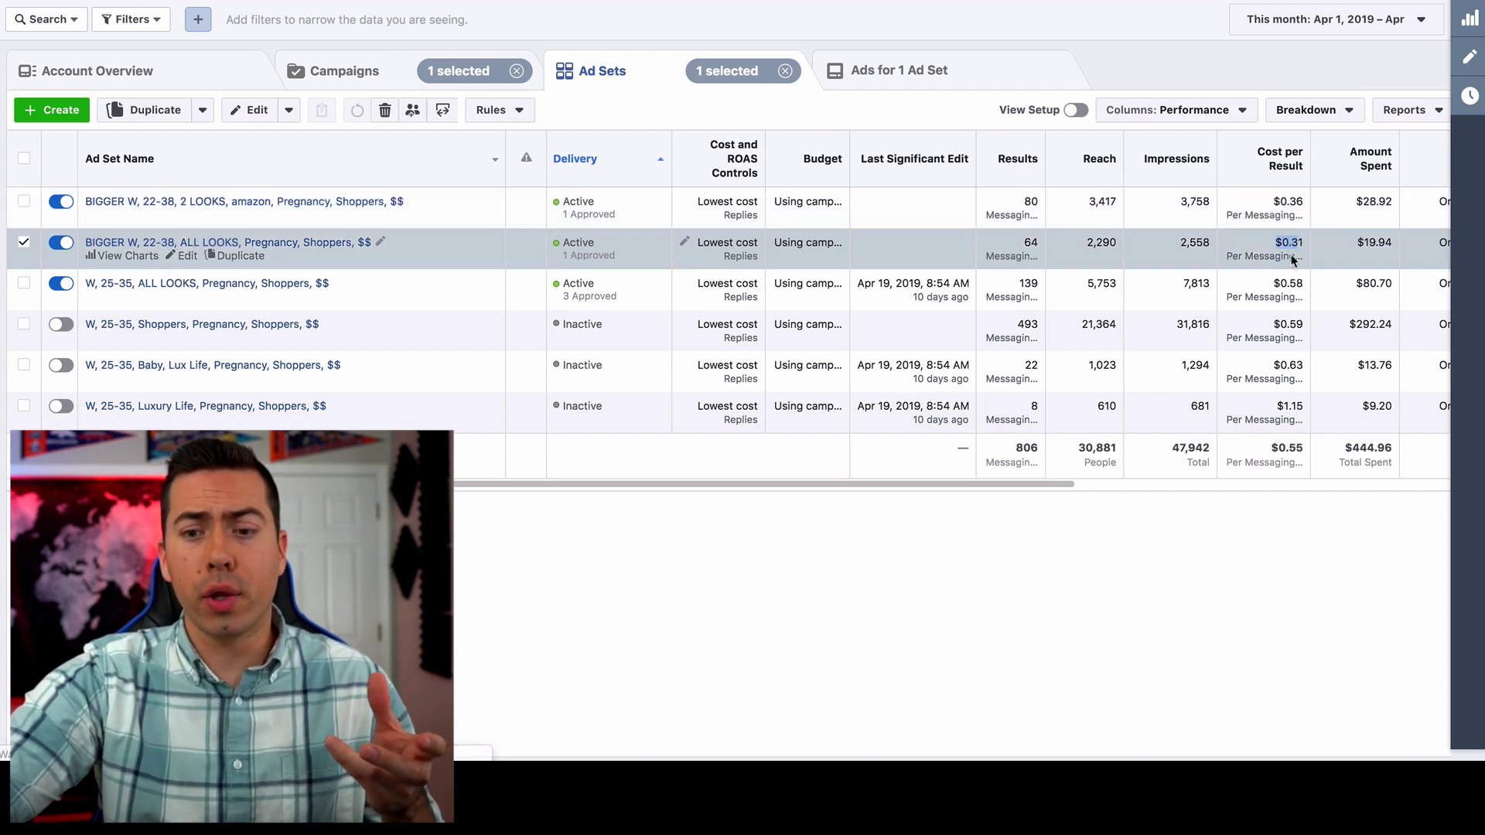
{"action": "left_click", "coordinate": [1288, 286]}
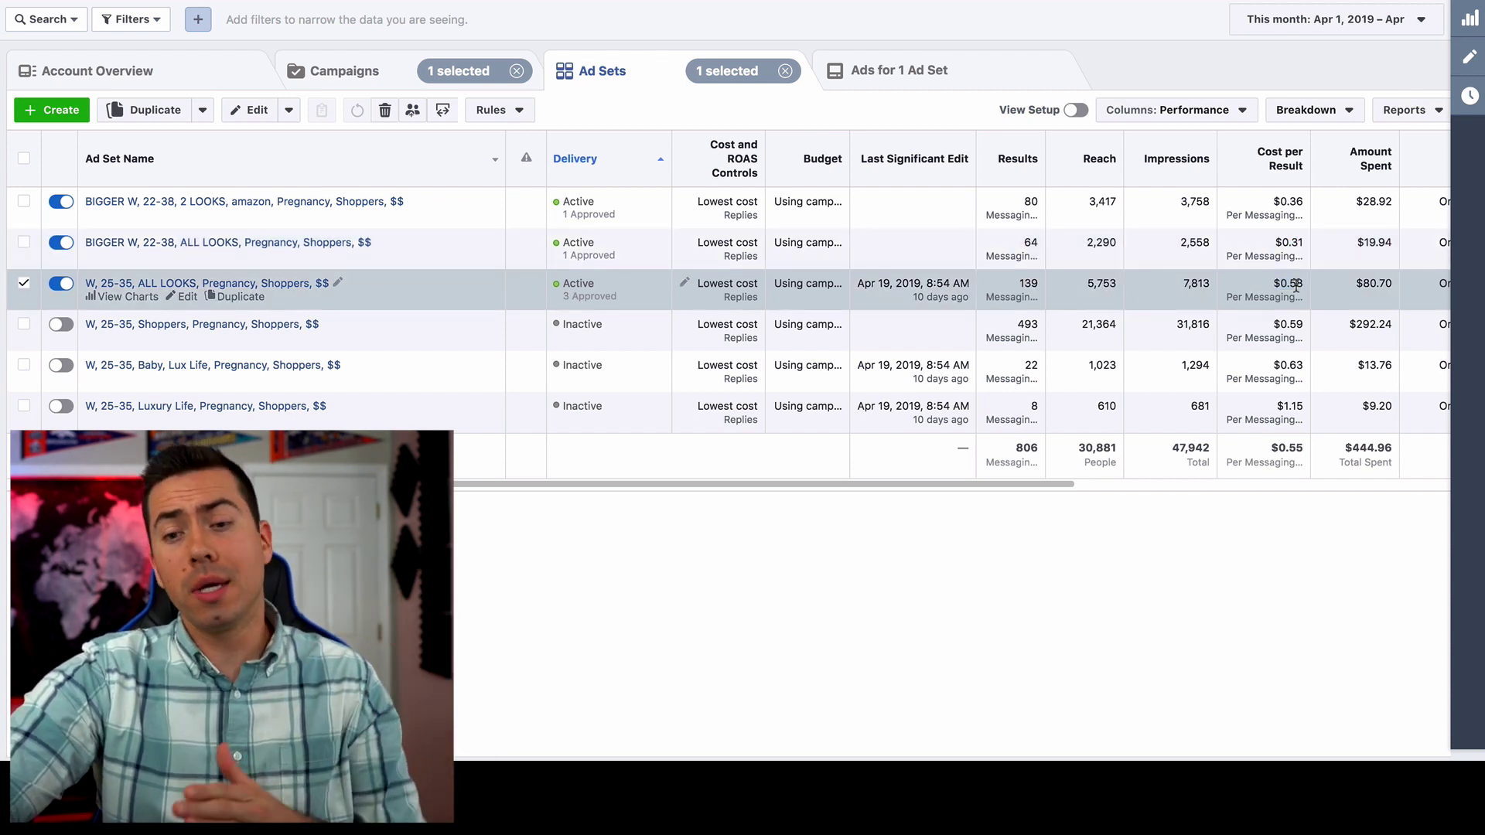
{"action": "double_click", "coordinate": [1288, 201]}
{"action": "left_click", "coordinate": [1269, 297]}
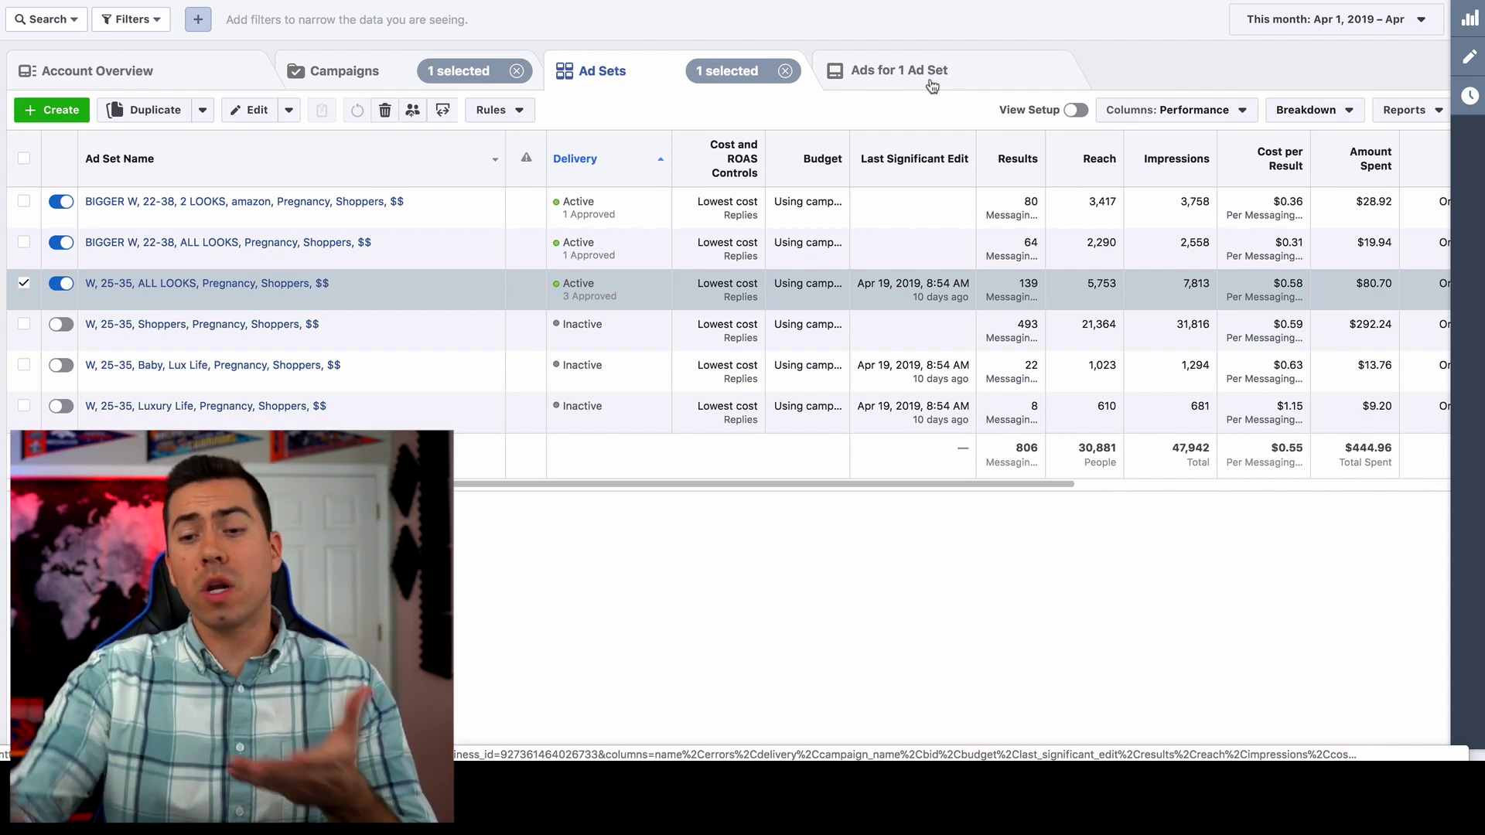
{"action": "left_click_drag", "start_coordinate": [1342, 462], "coordinate": [1196, 473]}
{"action": "left_click", "coordinate": [1196, 473]}
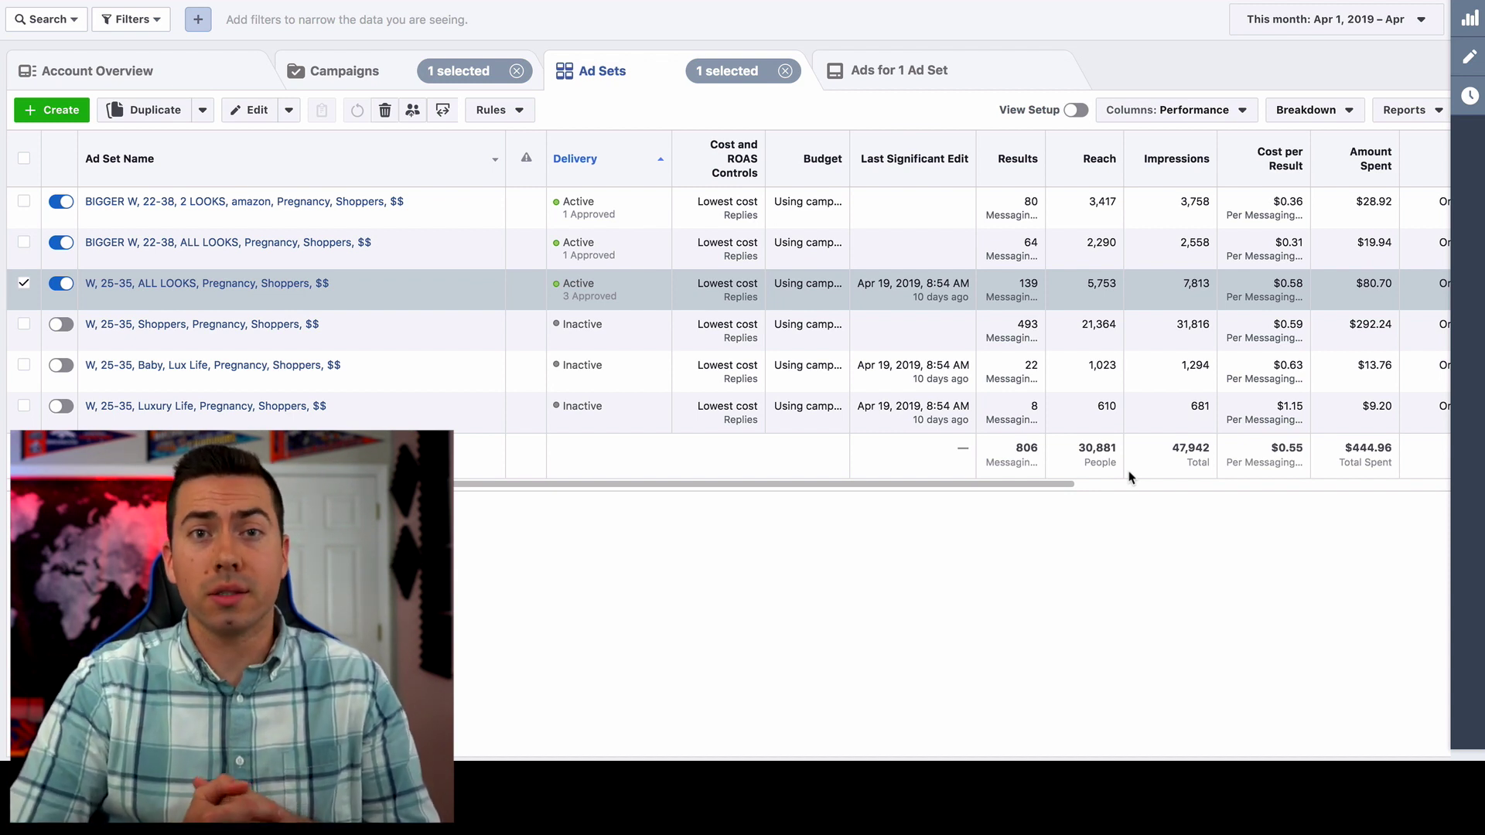
Open Ad 2 of the "BIGGER W, 22-38, 2 LOOKS, amazon" ad set for editing and examine its Mobile News Feed preview.
{"action": "left_click", "coordinate": [502, 223]}
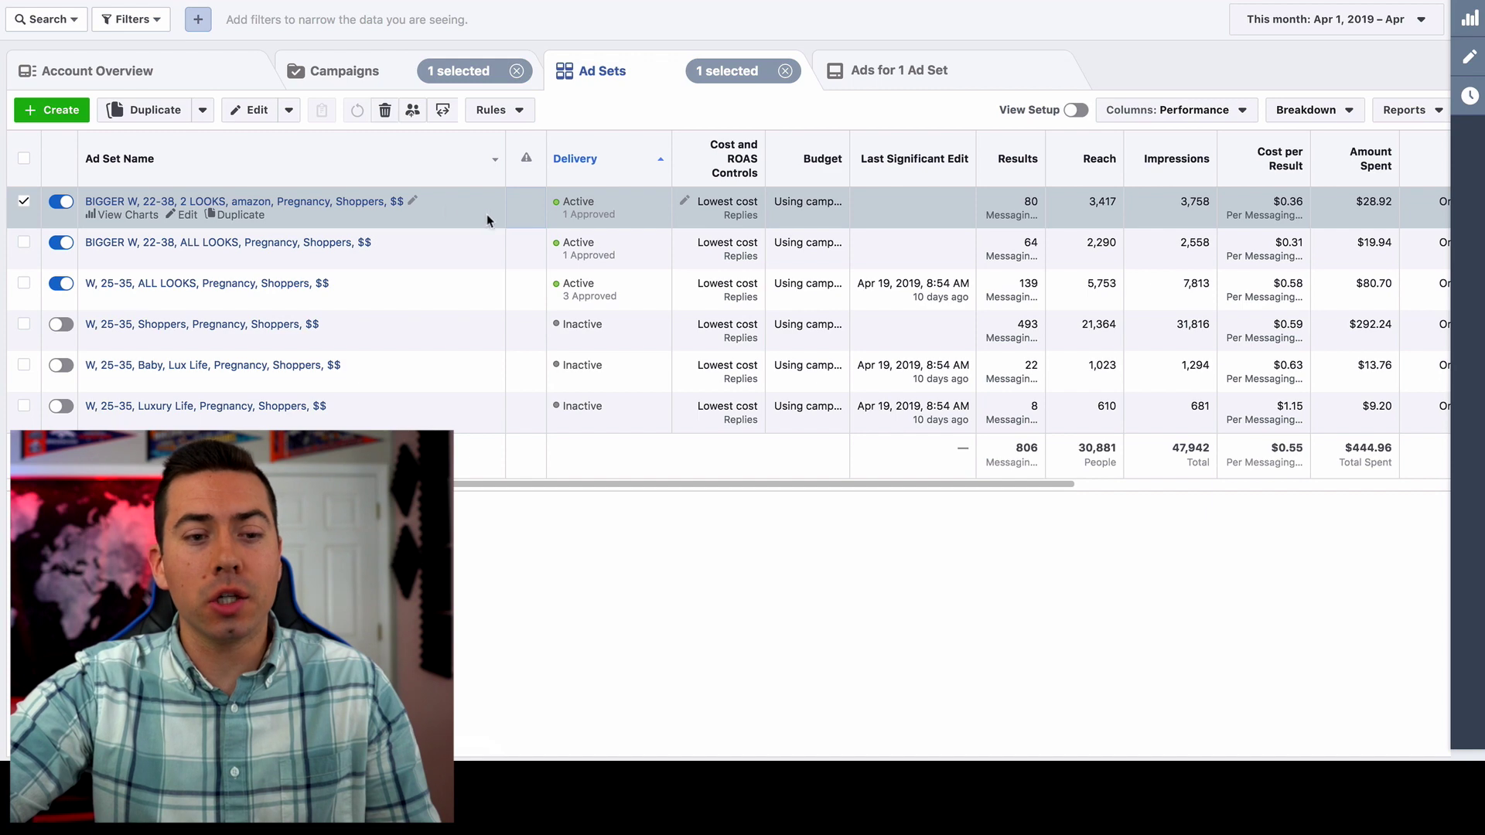
{"action": "left_click", "coordinate": [359, 202]}
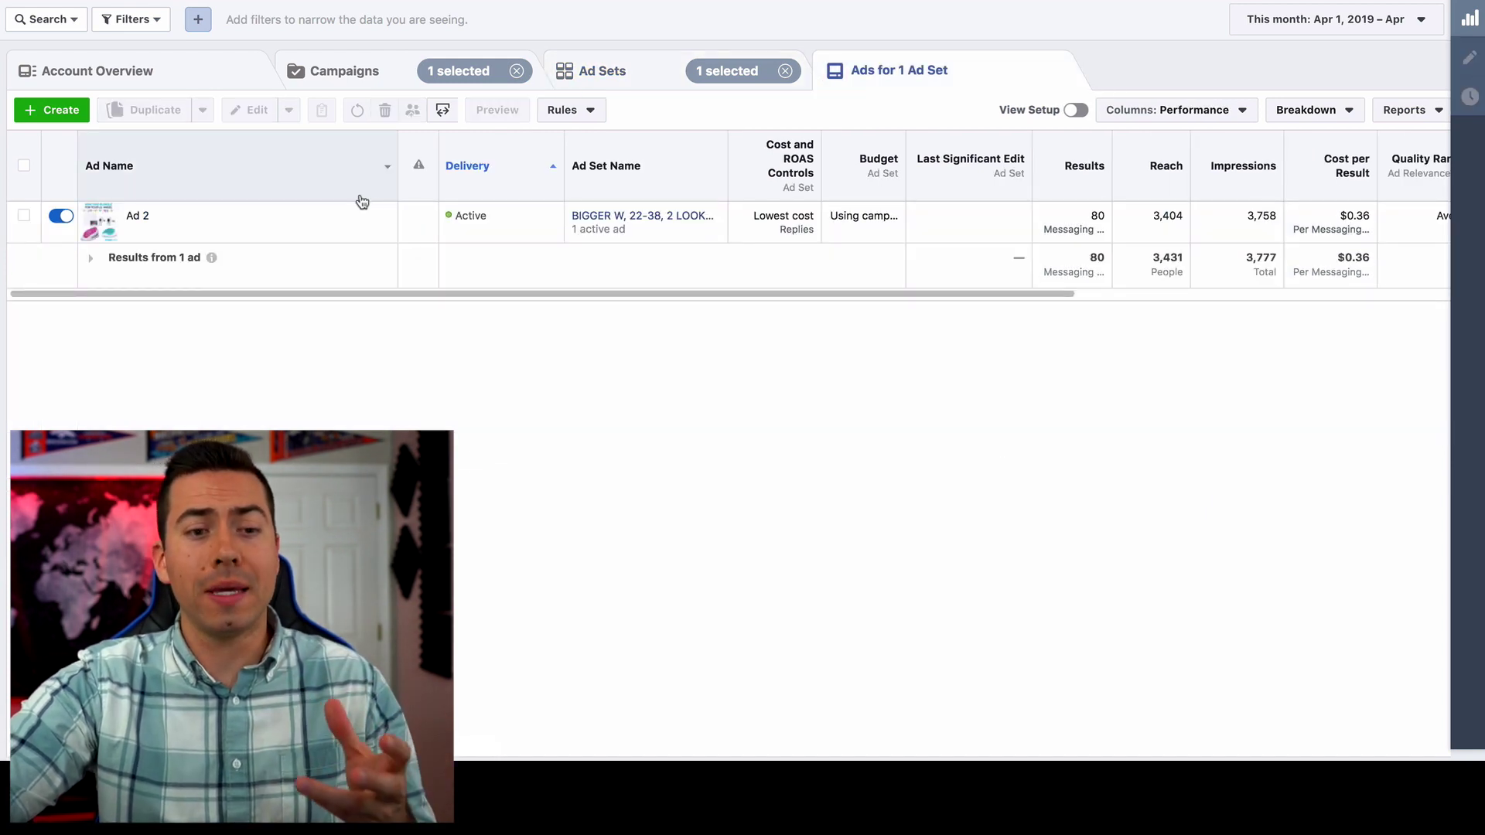
{"action": "left_click", "coordinate": [222, 229]}
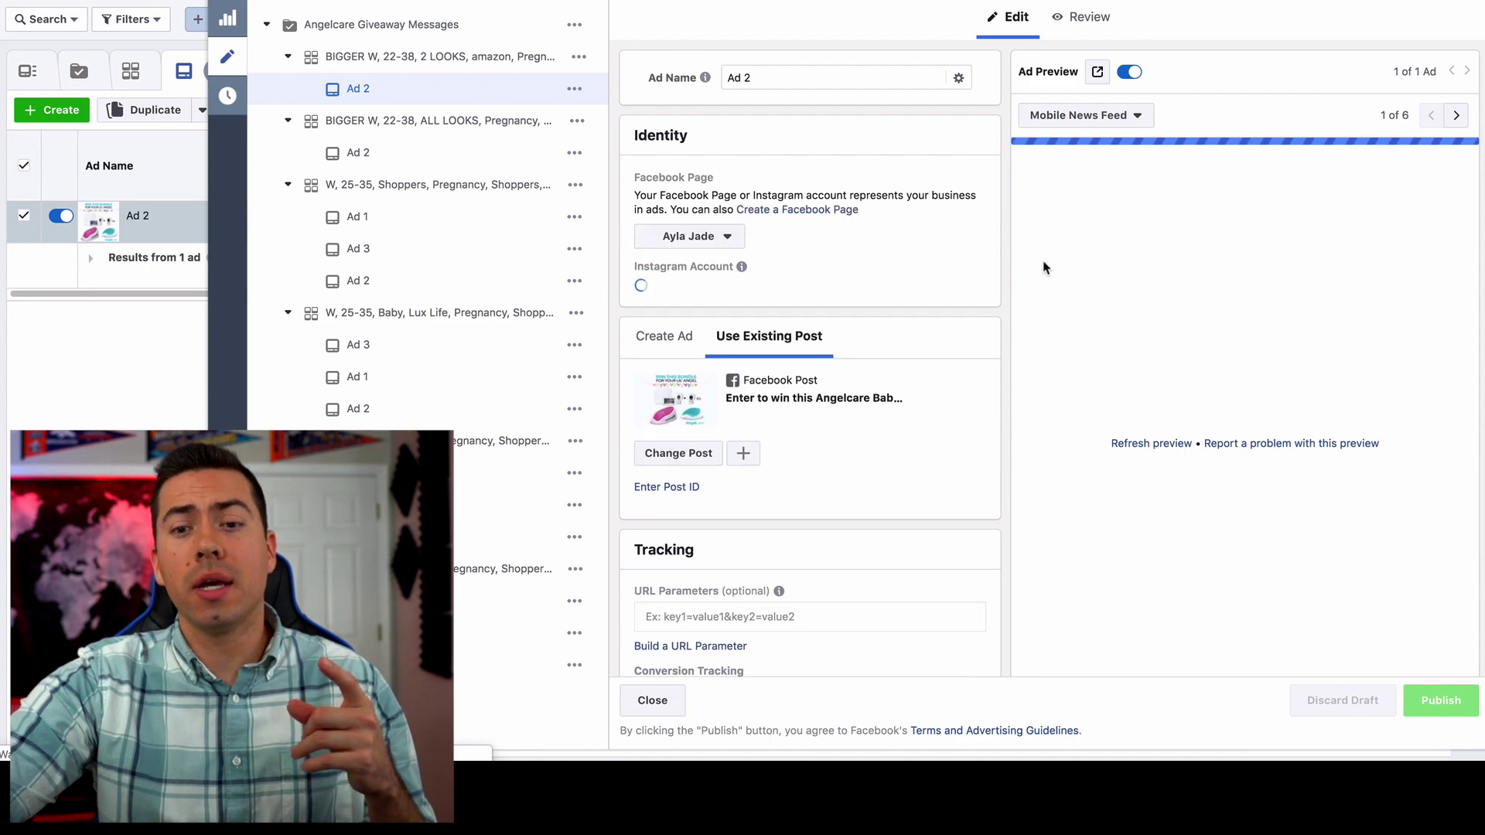
{"action": "scroll", "coordinate": [1080, 259], "scroll_direction": "down", "scroll_amount": 3}
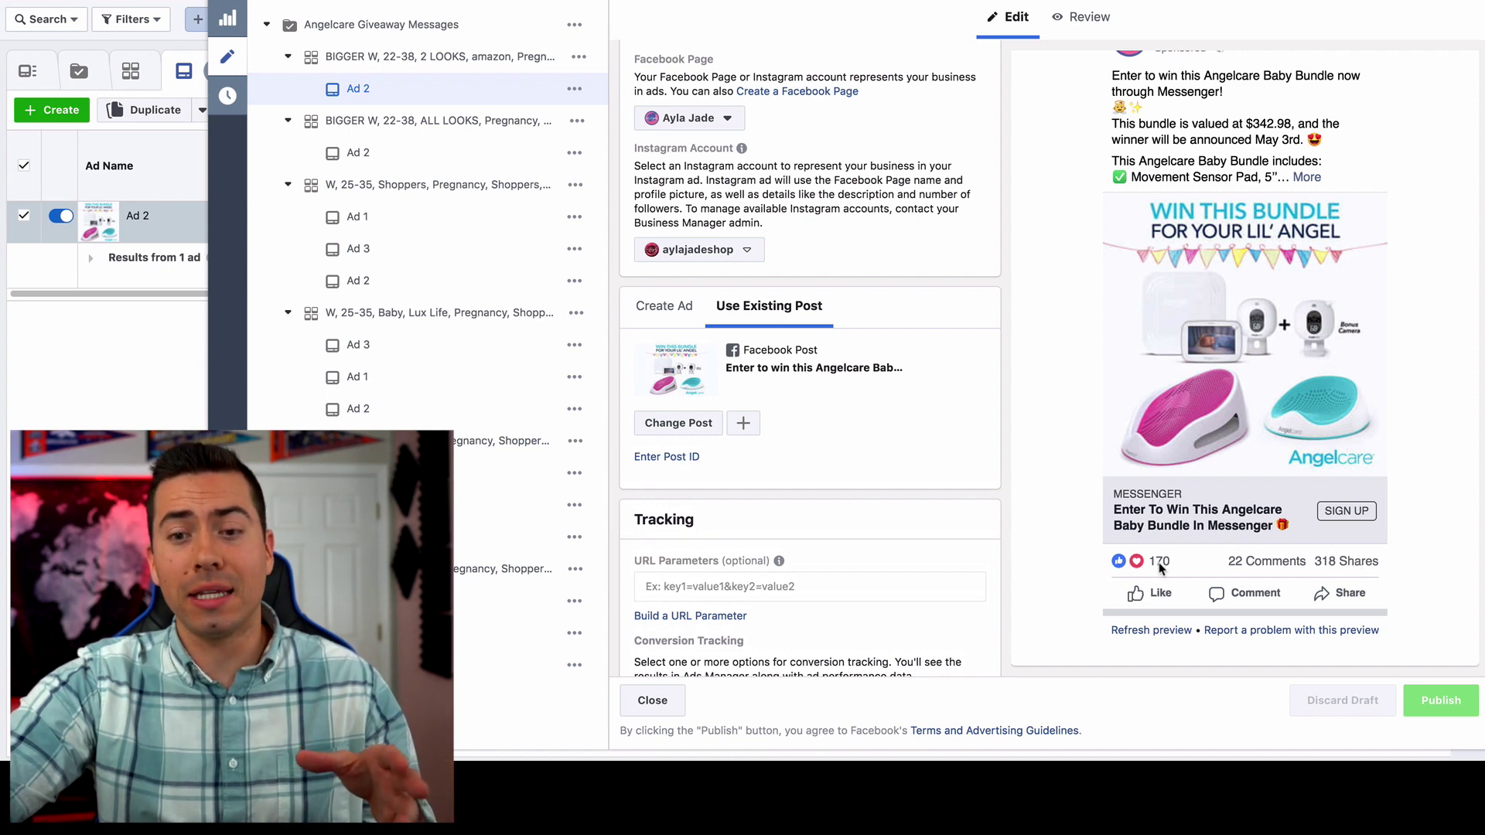
{"action": "scroll", "coordinate": [1272, 398], "scroll_direction": "up", "scroll_amount": 3}
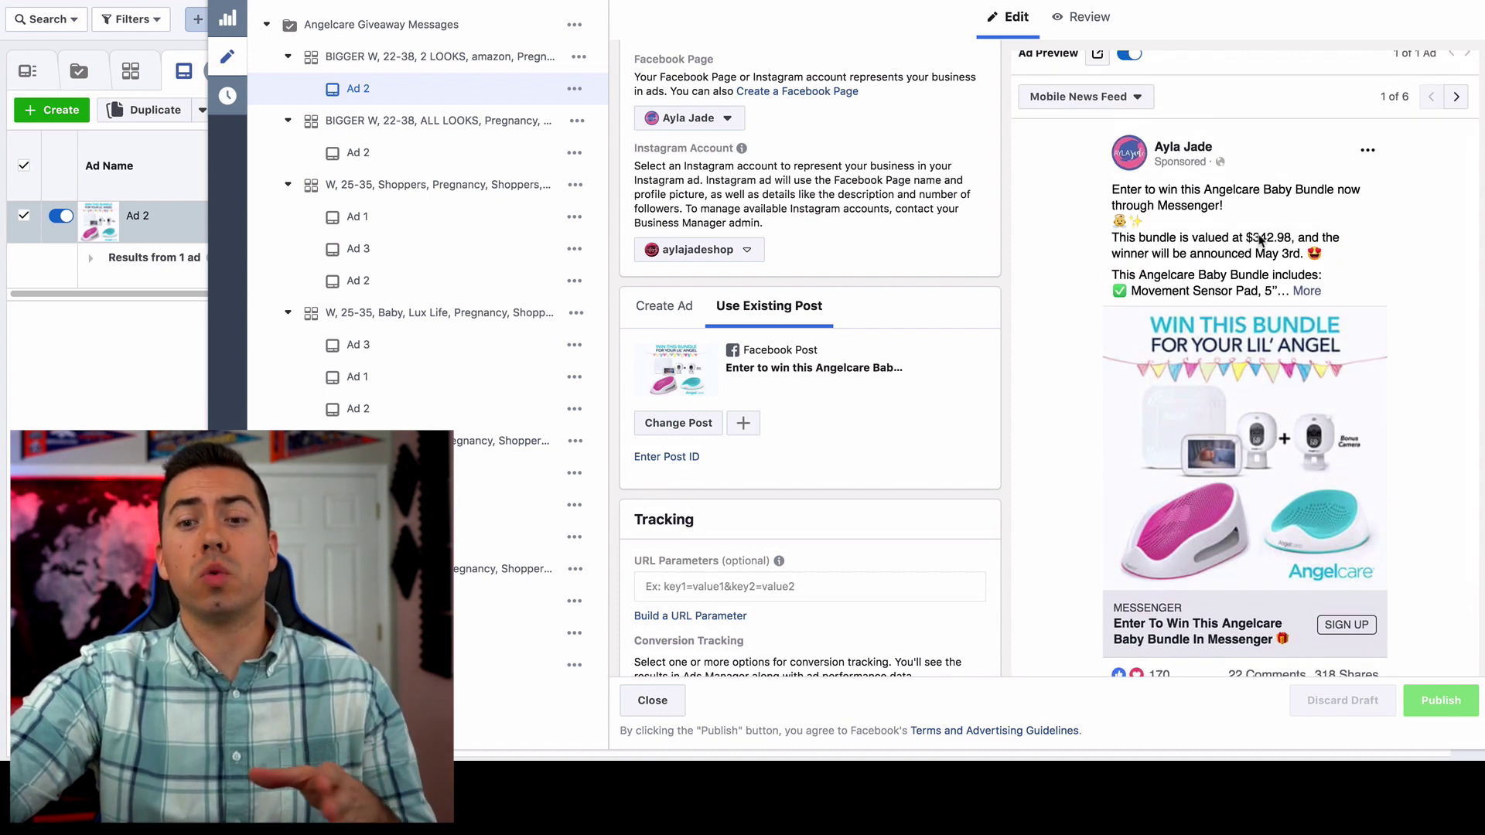